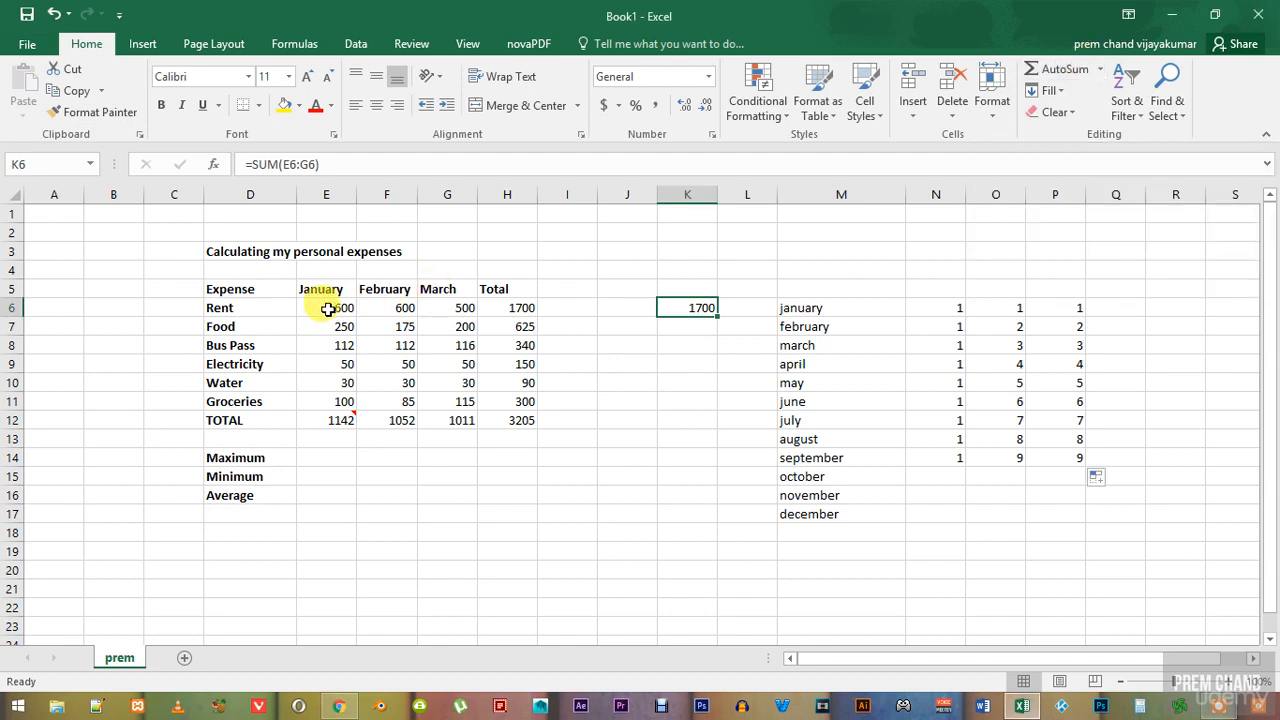
pyautogui.moveTo(335, 418)
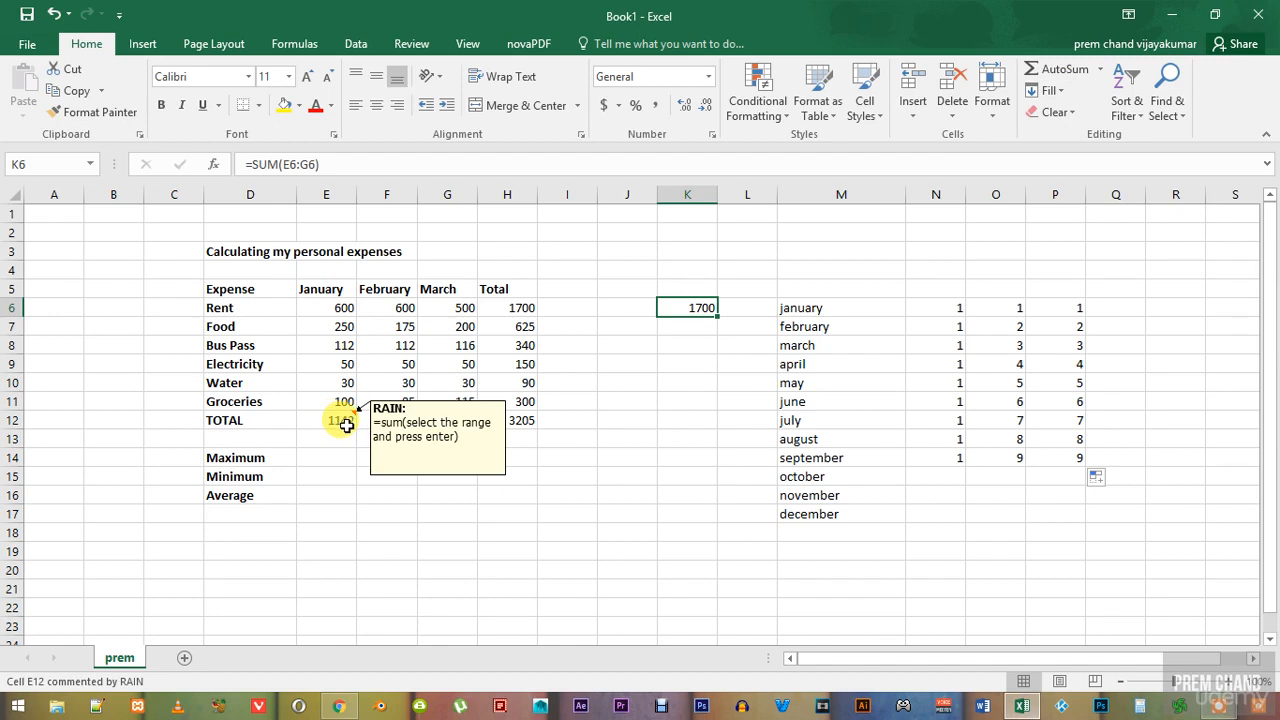
pyautogui.click(1098, 70)
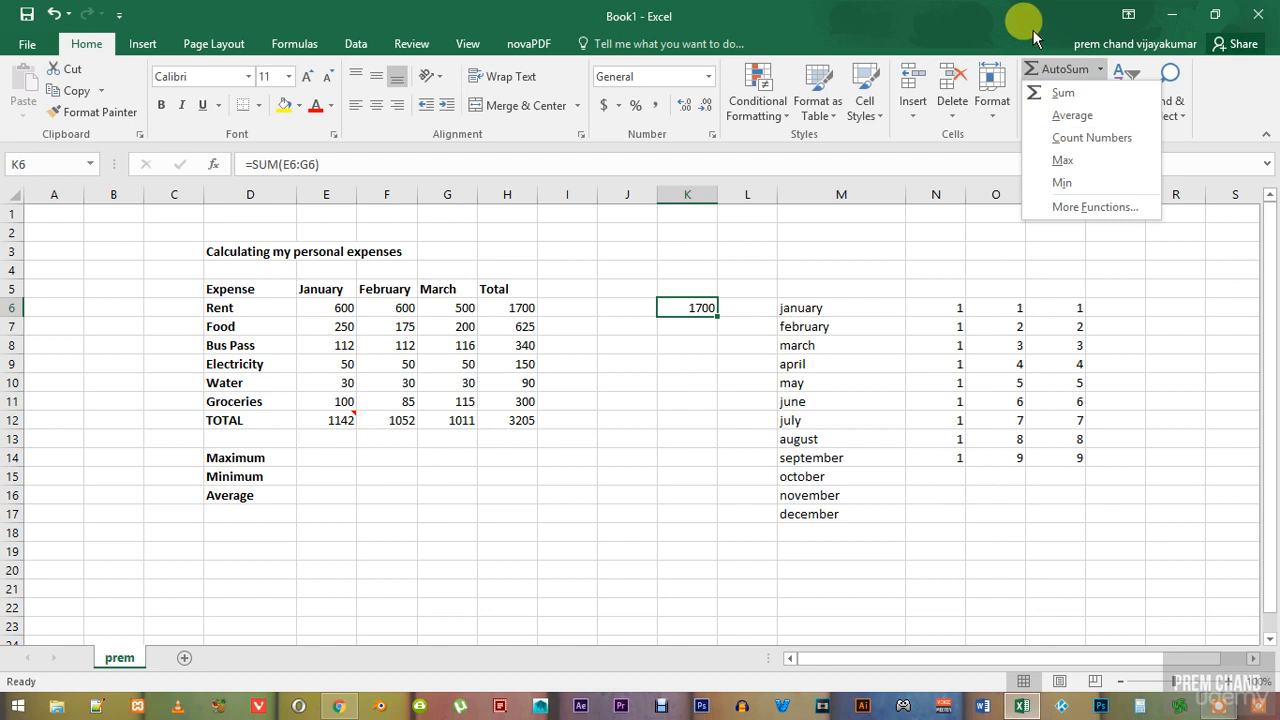
pyautogui.click(1042, 66)
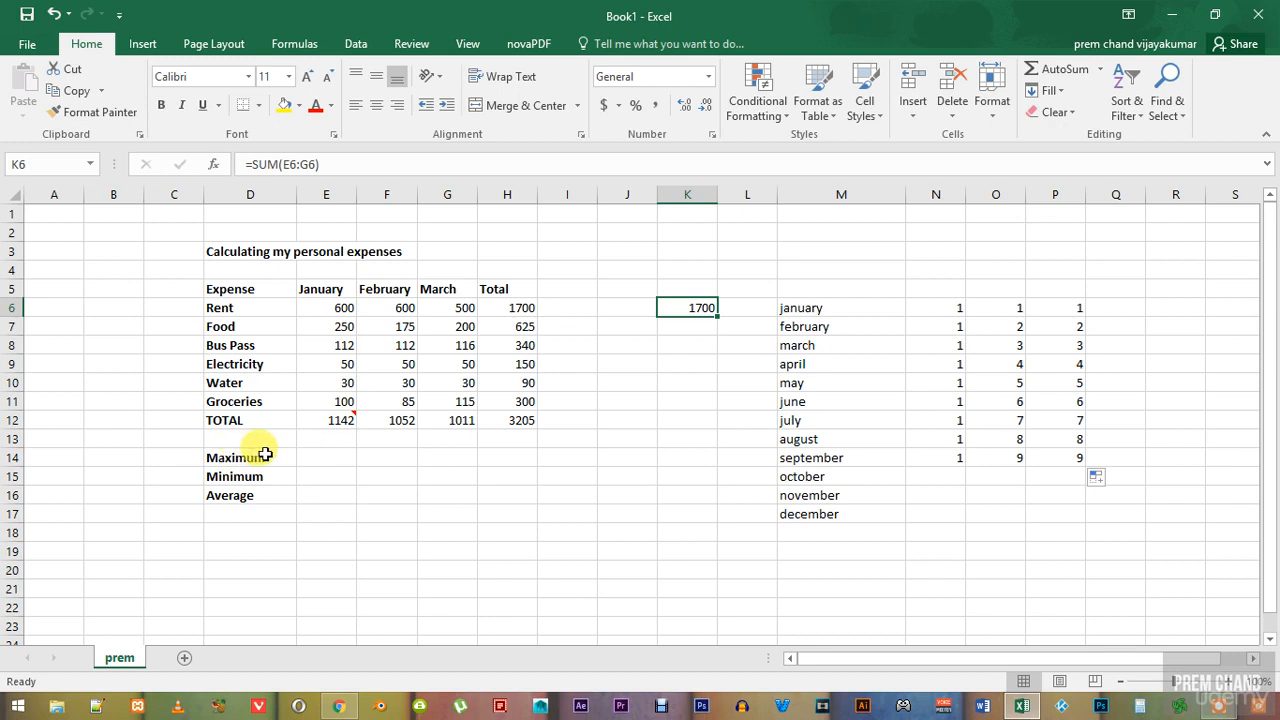
# For January's Maximum cell E14, search the insertable functions for "maximum"
pyautogui.click(316, 462)
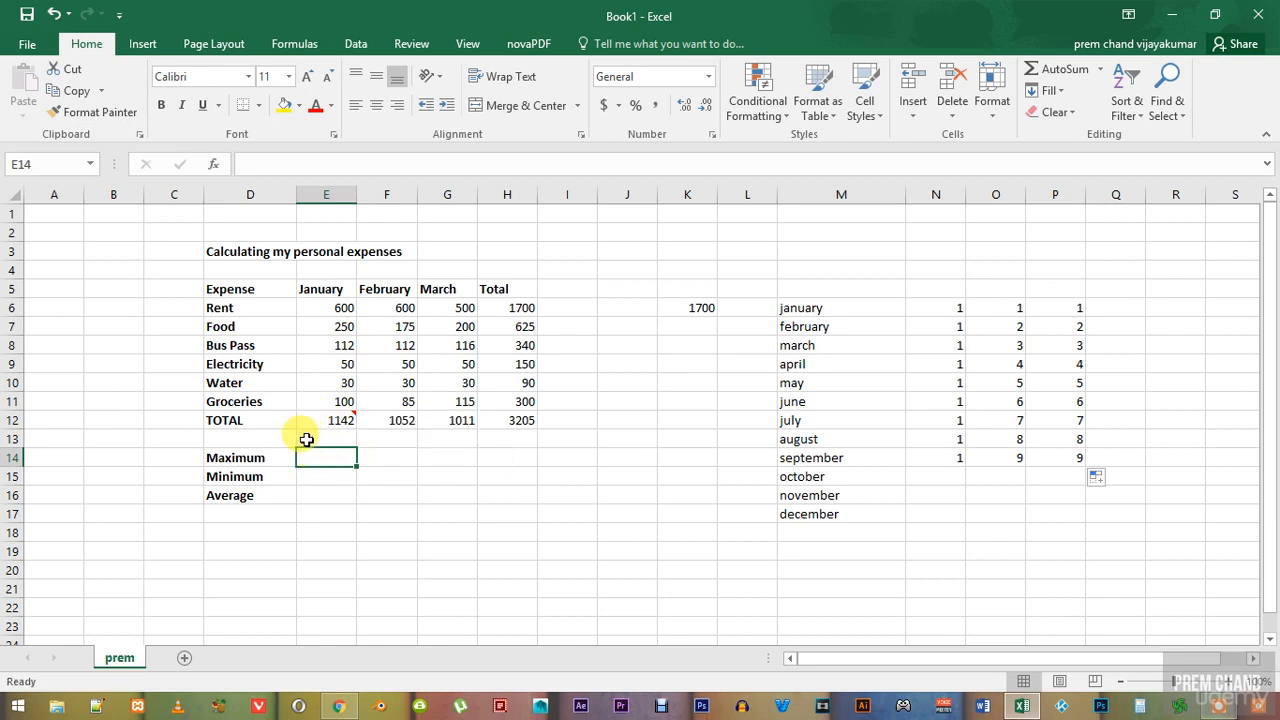
pyautogui.click(143, 47)
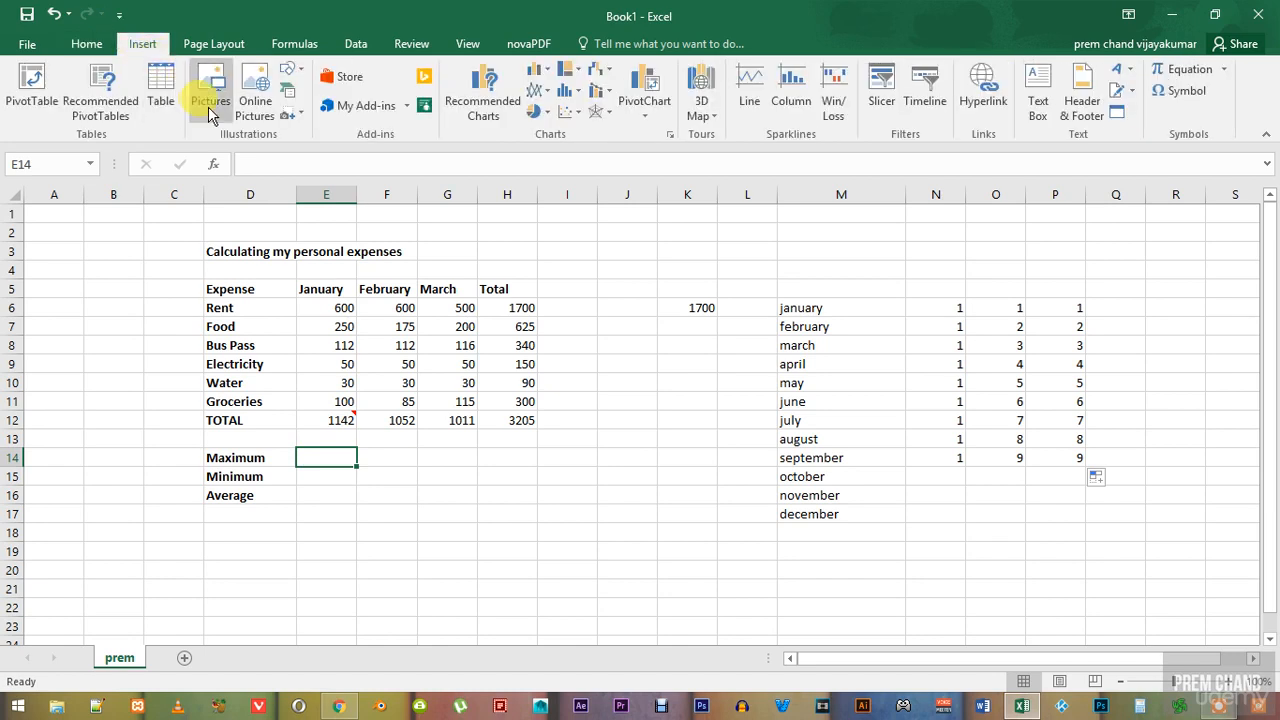
pyautogui.click(93, 46)
pyautogui.click(138, 44)
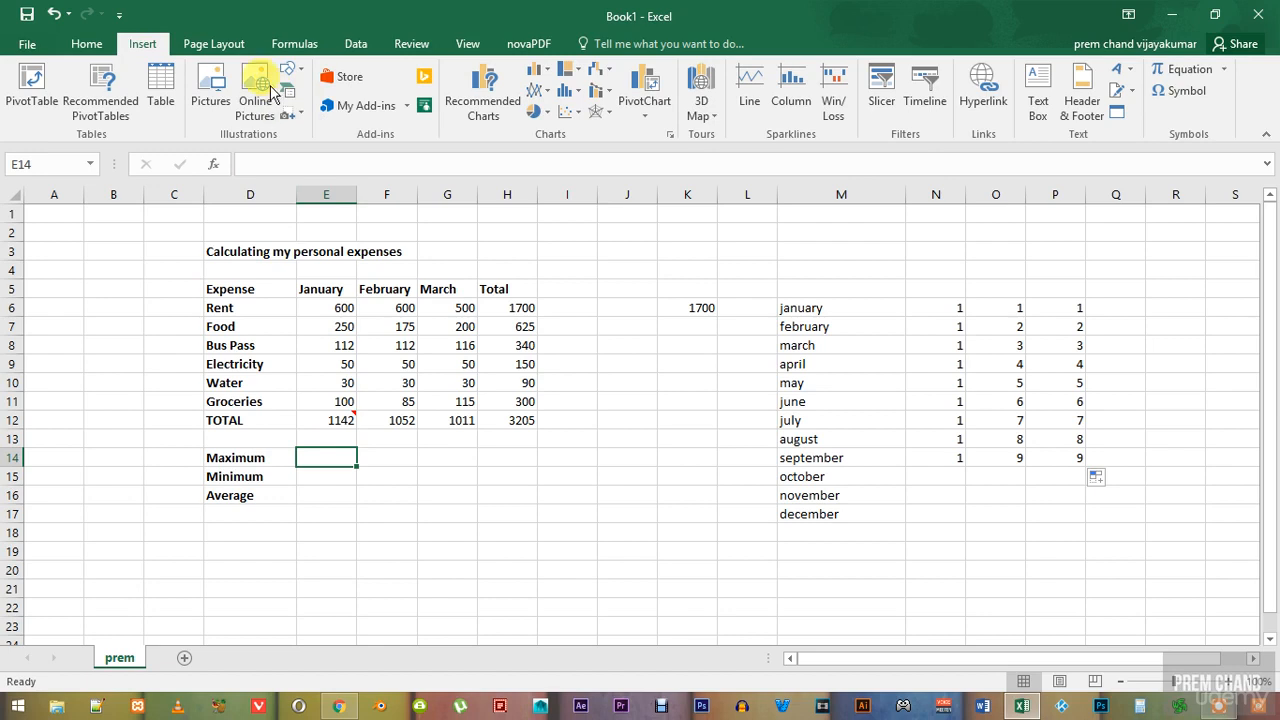
pyautogui.click(294, 44)
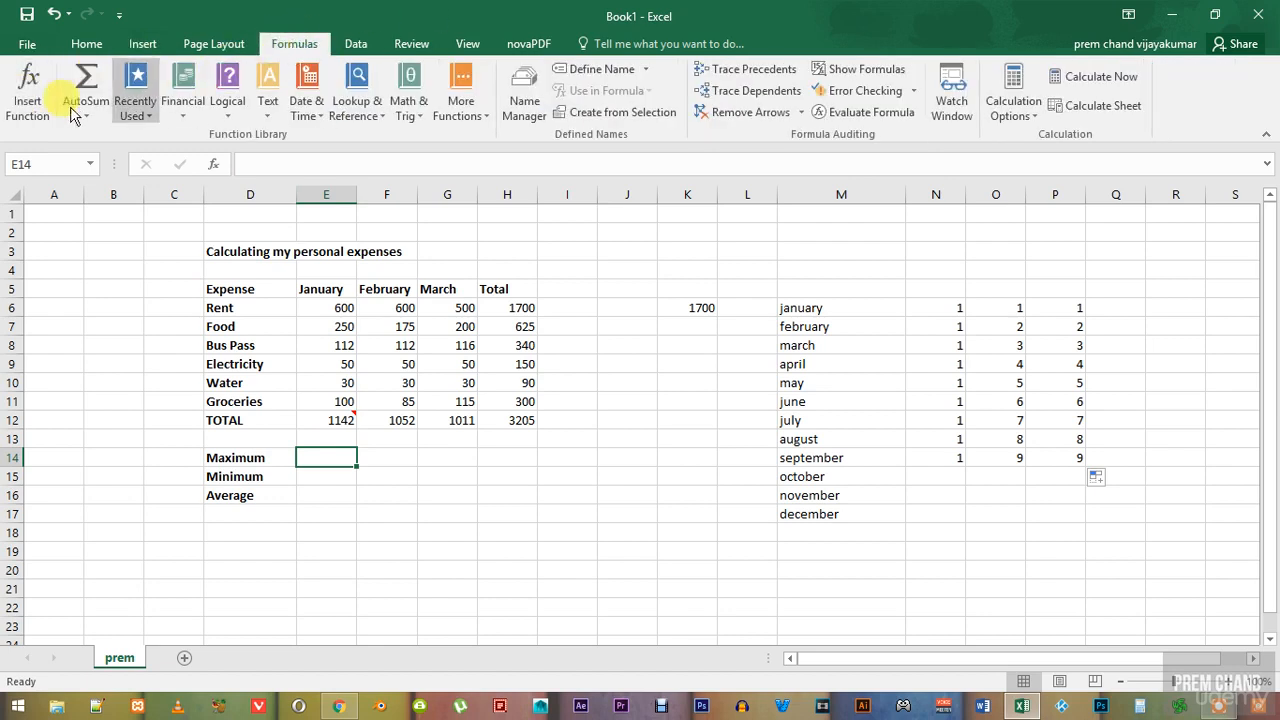
pyautogui.click(24, 90)
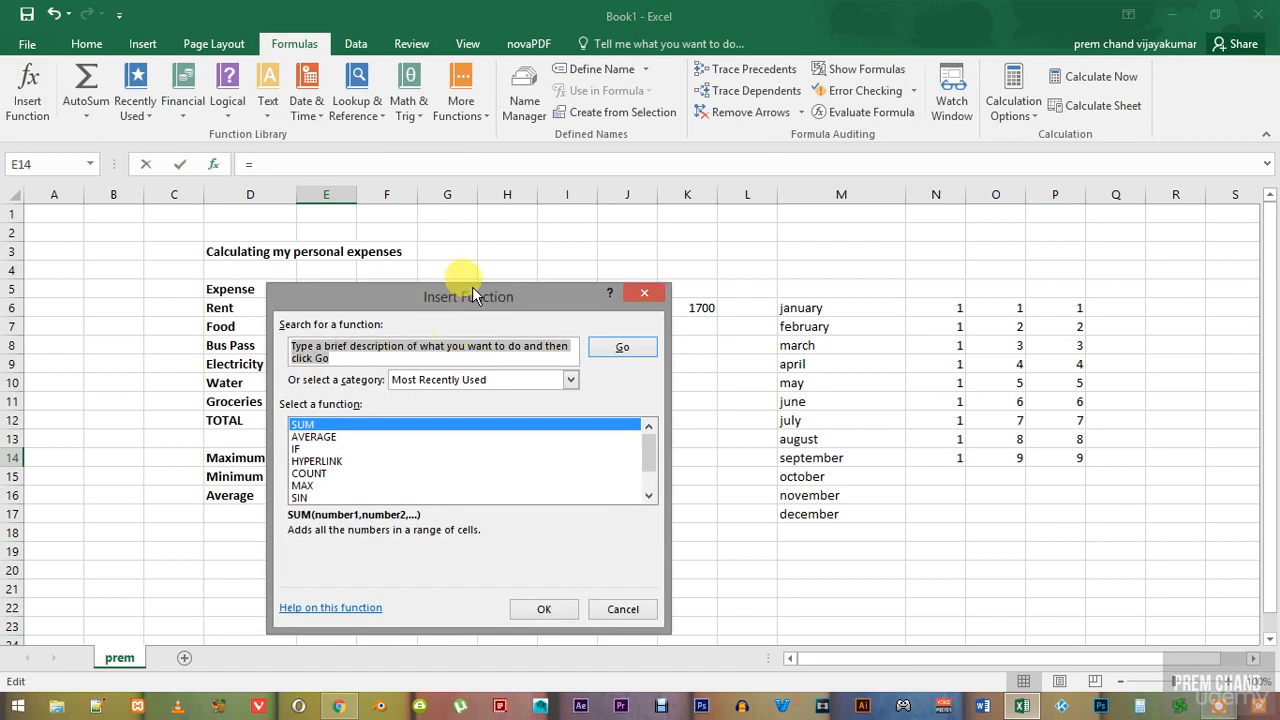
pyautogui.moveTo(682, 292); pyautogui.dragTo(722, 138)
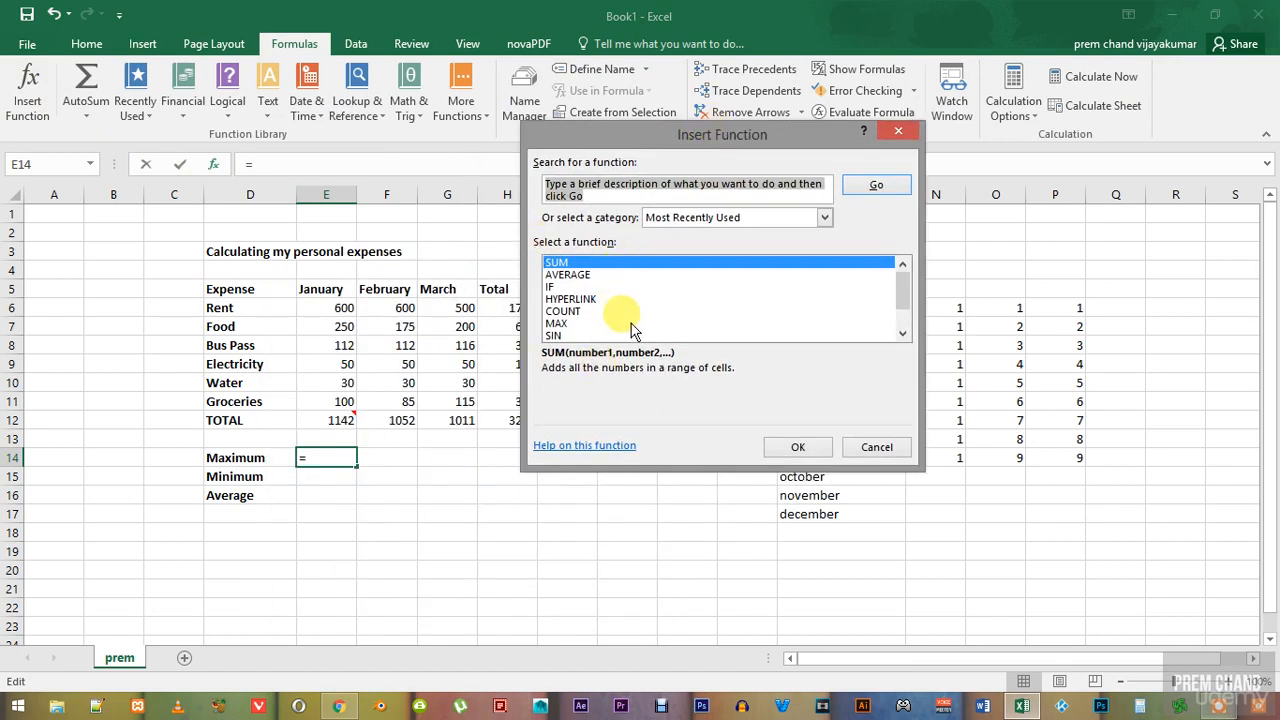
pyautogui.click(584, 189)
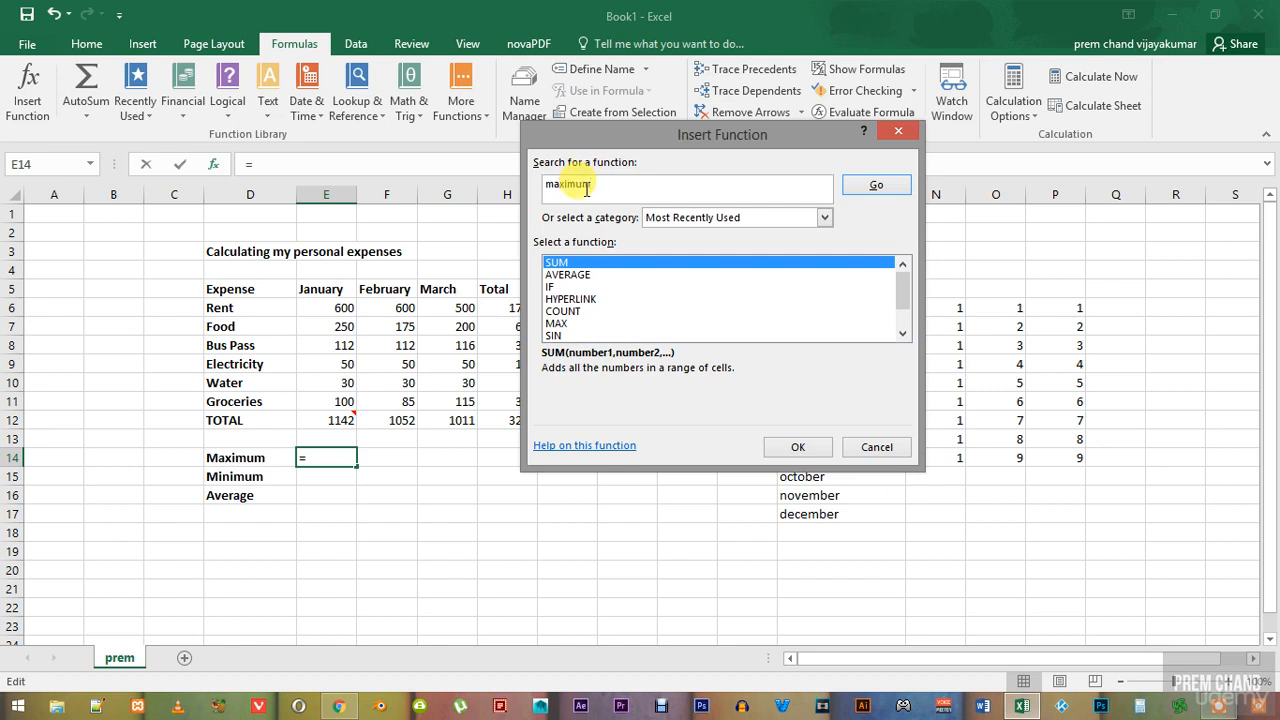
pyautogui.click(858, 188)
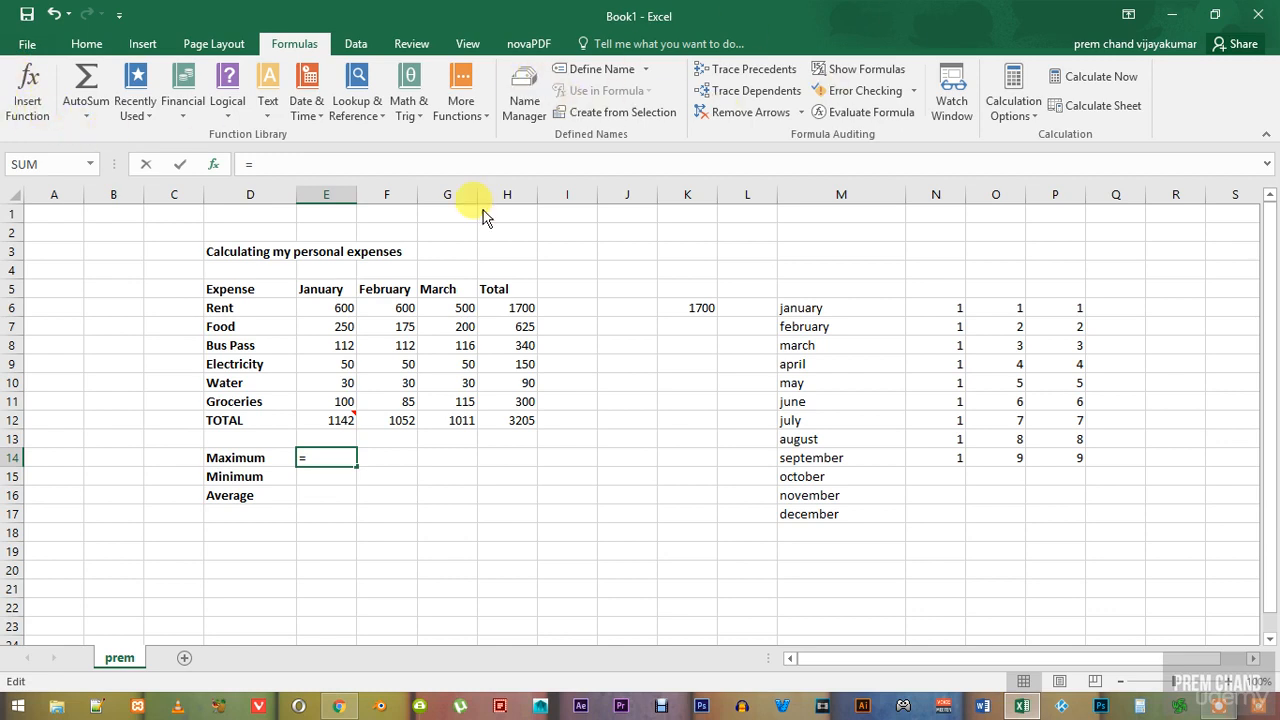
pyautogui.hotkey('alt', 'Tab')
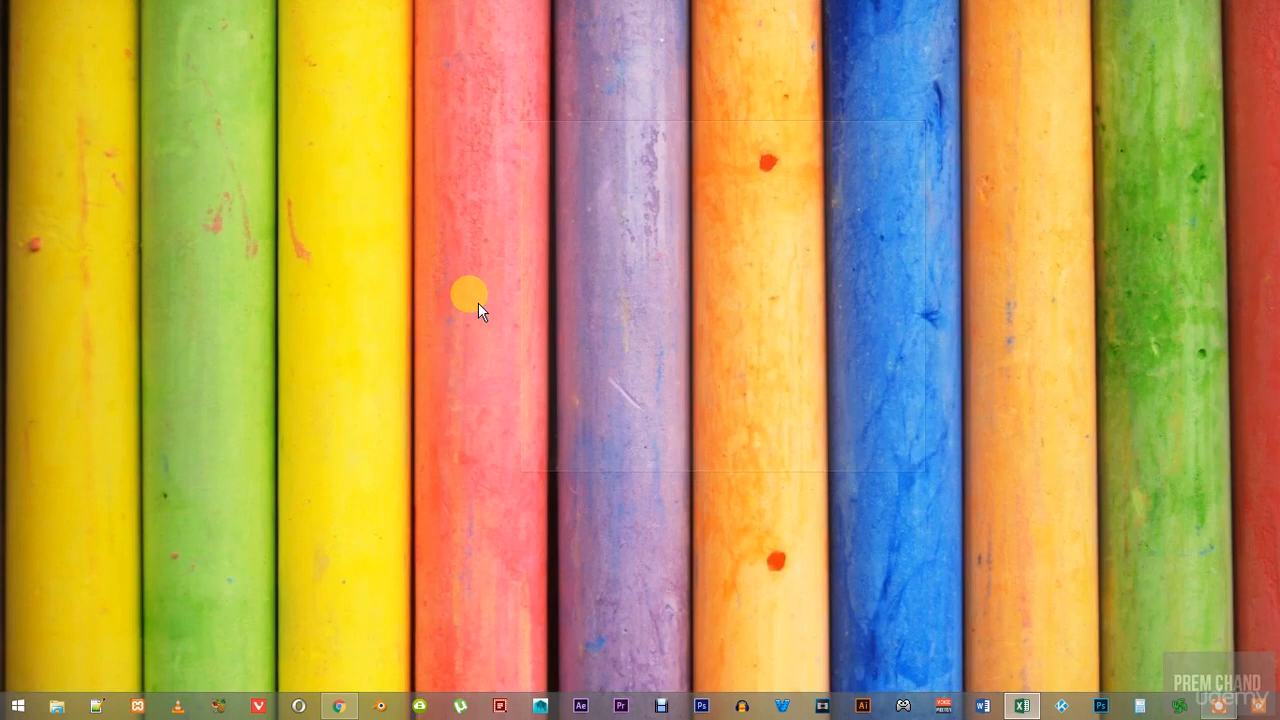
pyautogui.hotkey('alt', 'Tab')
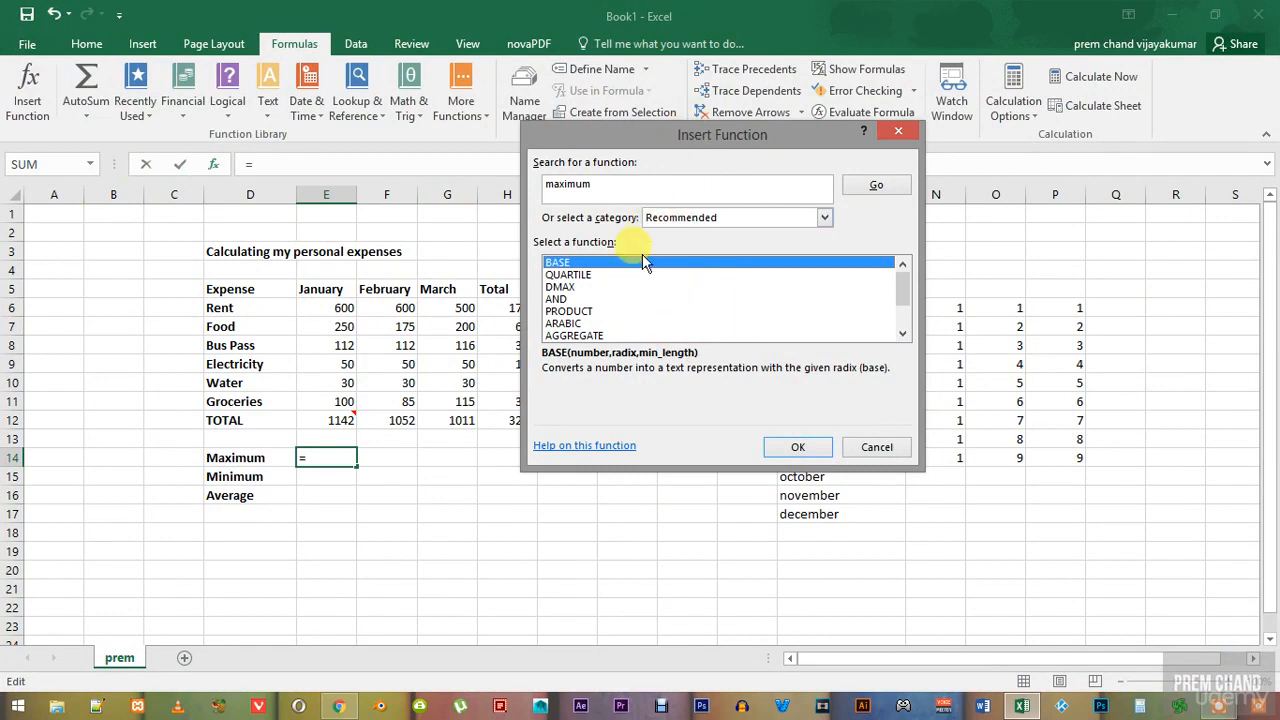
# Search the insertable functions for "max" and close the search without inserting a function
pyautogui.moveTo(903, 286)
pyautogui.mouseDown()
pyautogui.moveTo(897, 336)
pyautogui.moveTo(882, 298)
pyautogui.mouseUp()
pyautogui.click(630, 184)
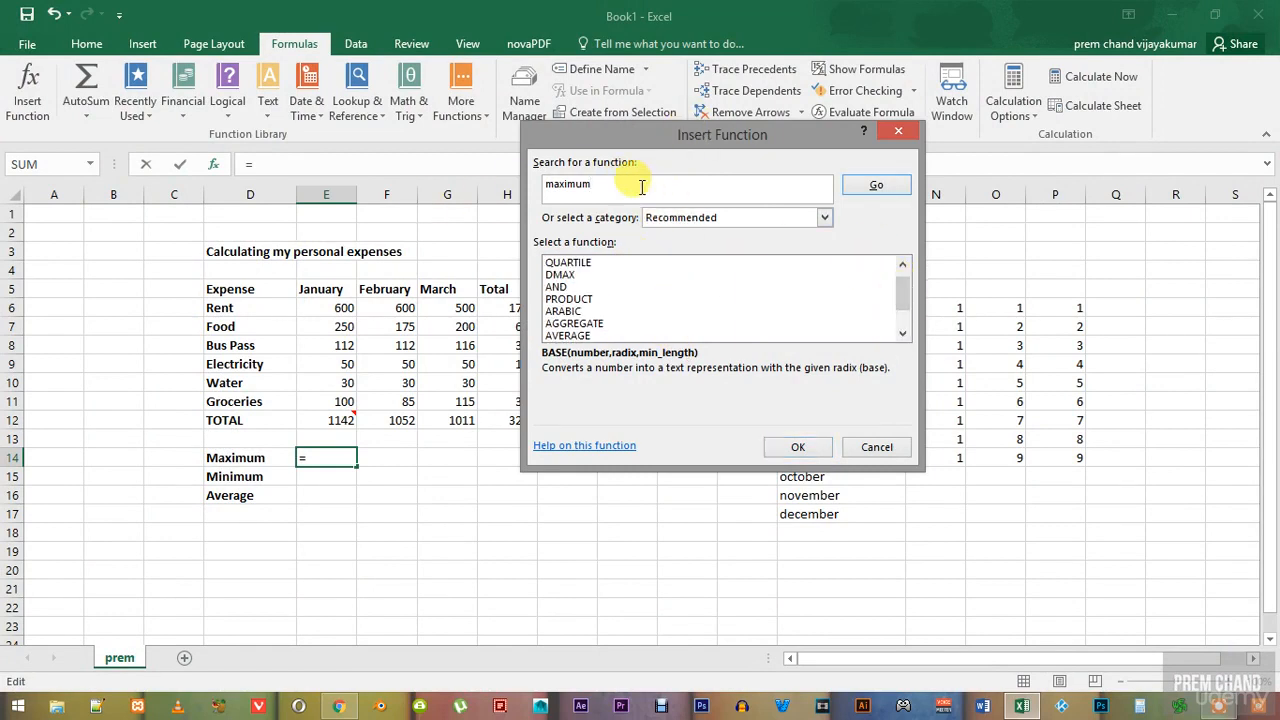
pyautogui.moveTo(596, 184); pyautogui.dragTo(518, 188)
pyautogui.write('max')
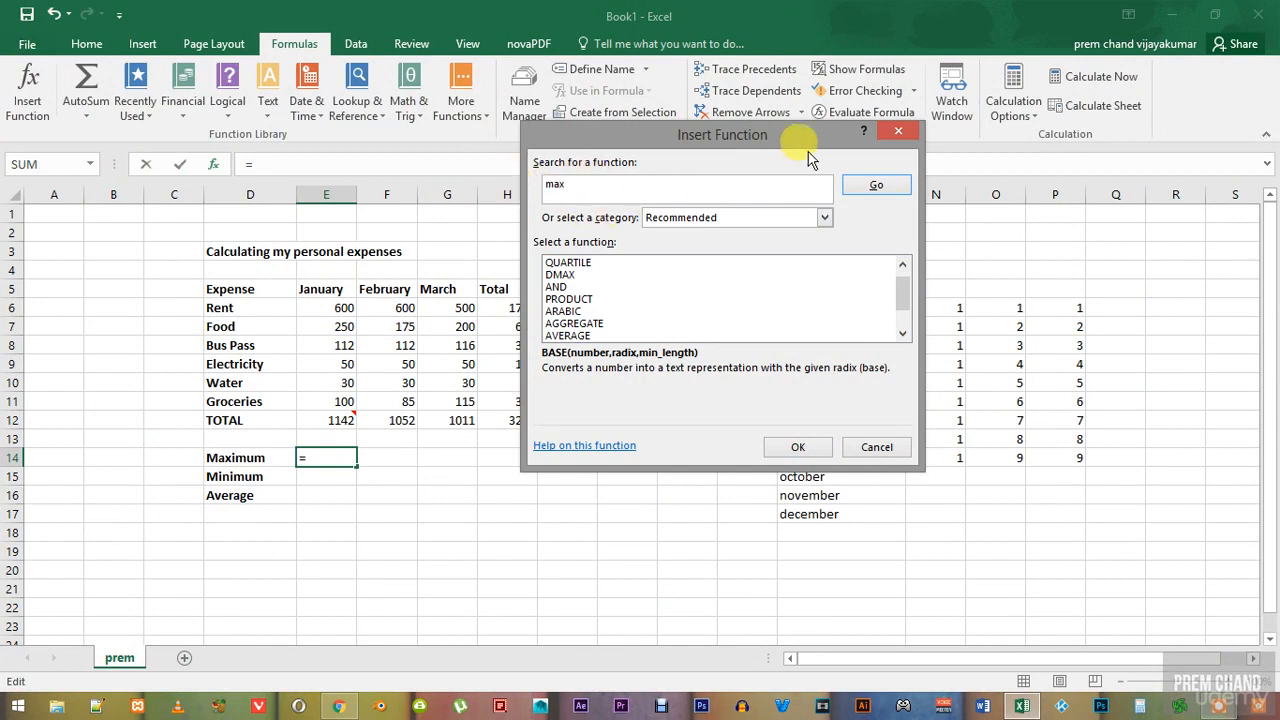
pyautogui.click(872, 183)
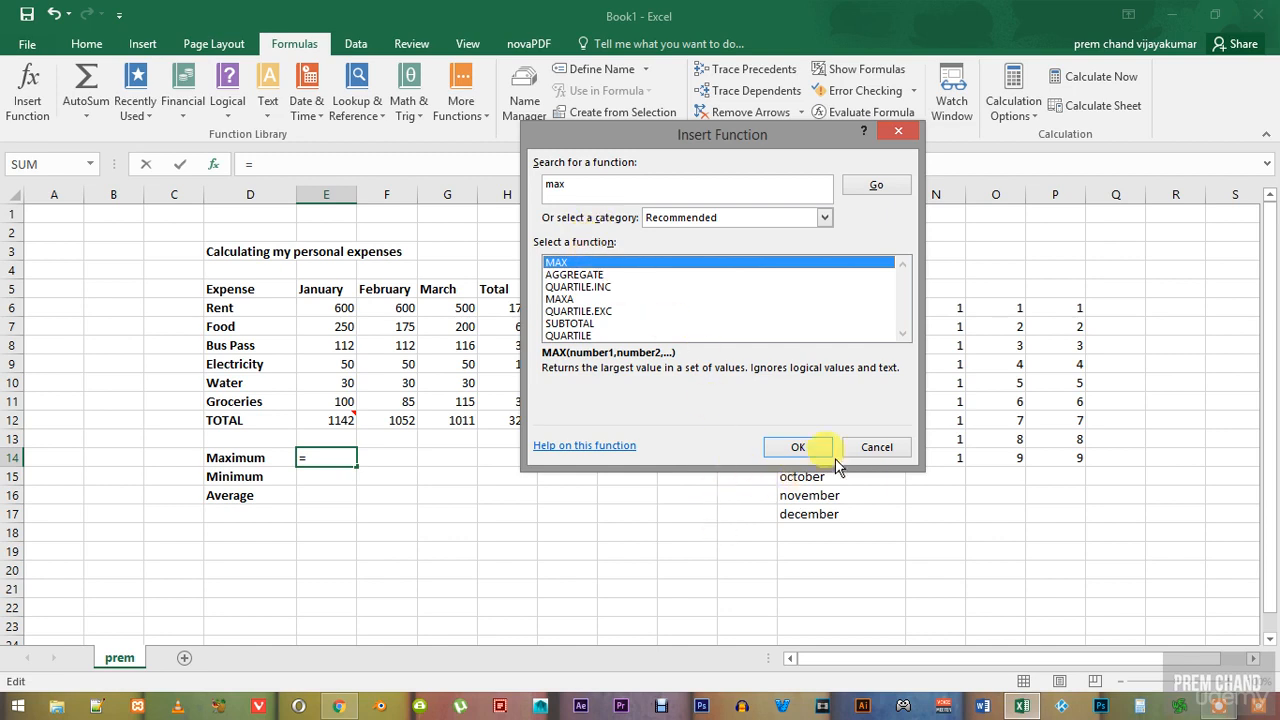
pyautogui.click(876, 446)
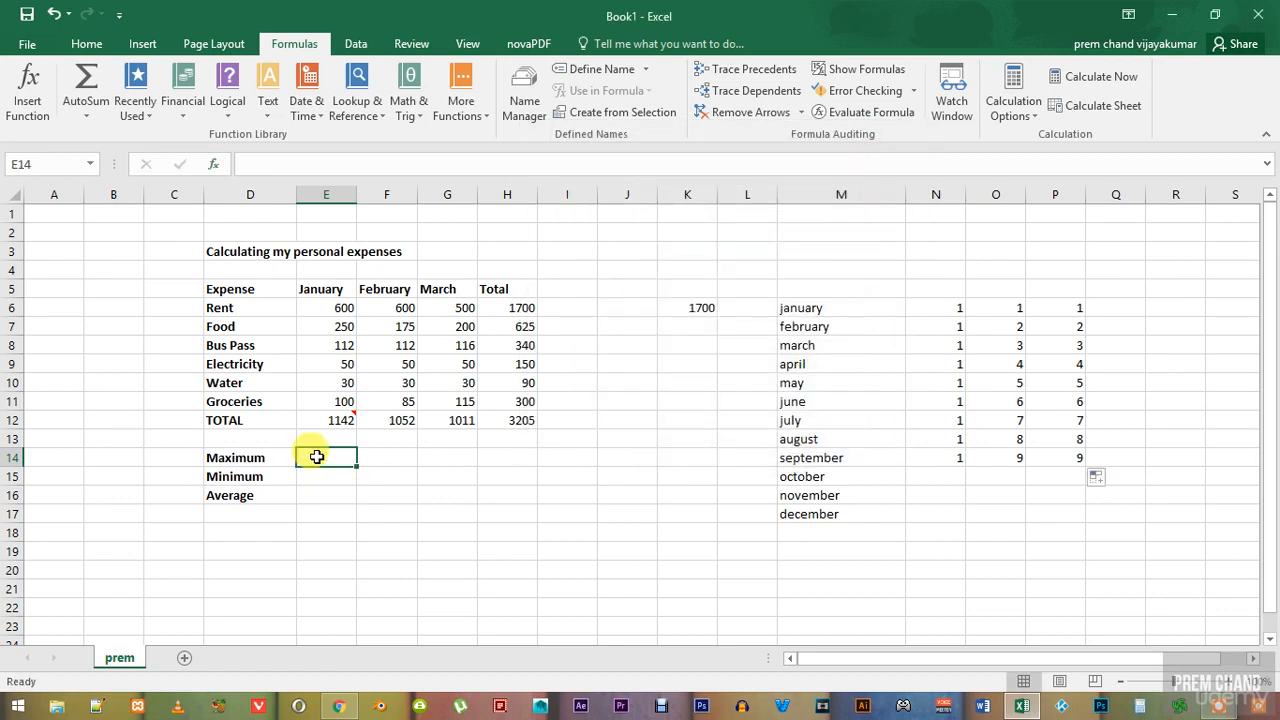
# Enter =MAX(E6:E11) in cell E14 to calculate January's maximum expense
pyautogui.write('=max')
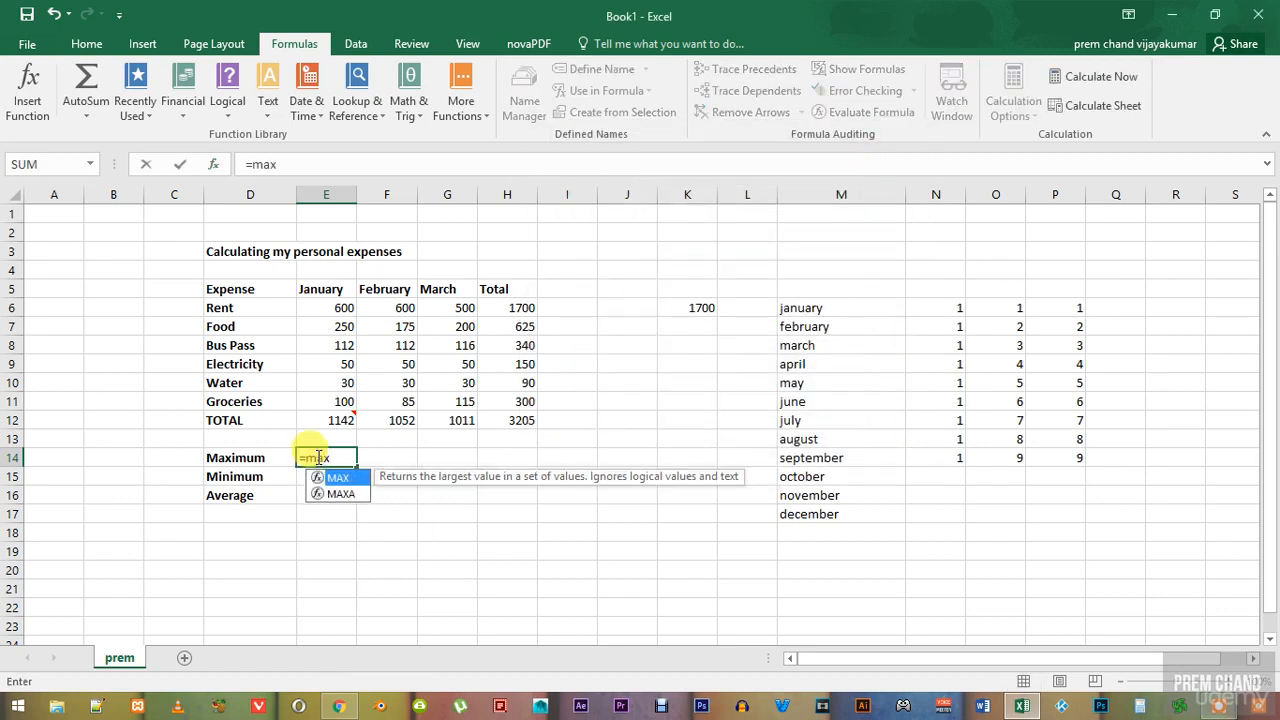
pyautogui.write('(')
pyautogui.moveTo(342, 305); pyautogui.dragTo(337, 400)
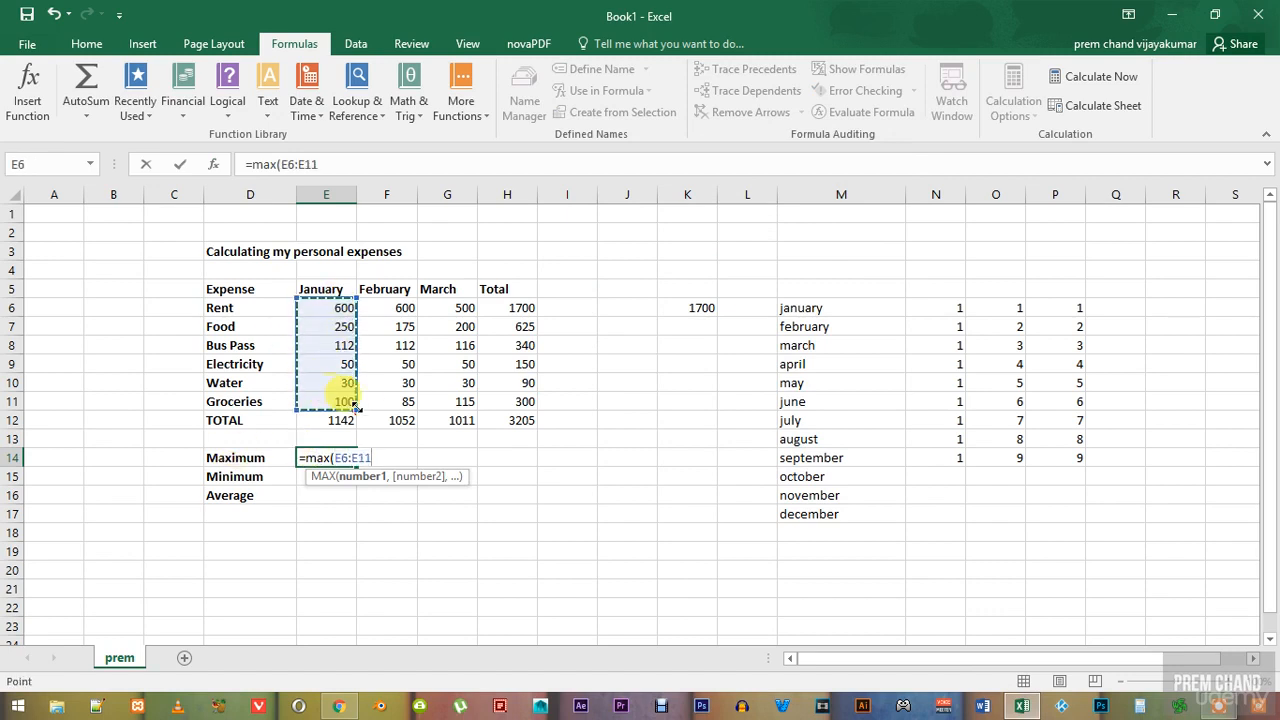
pyautogui.write(')')
pyautogui.press('Return')
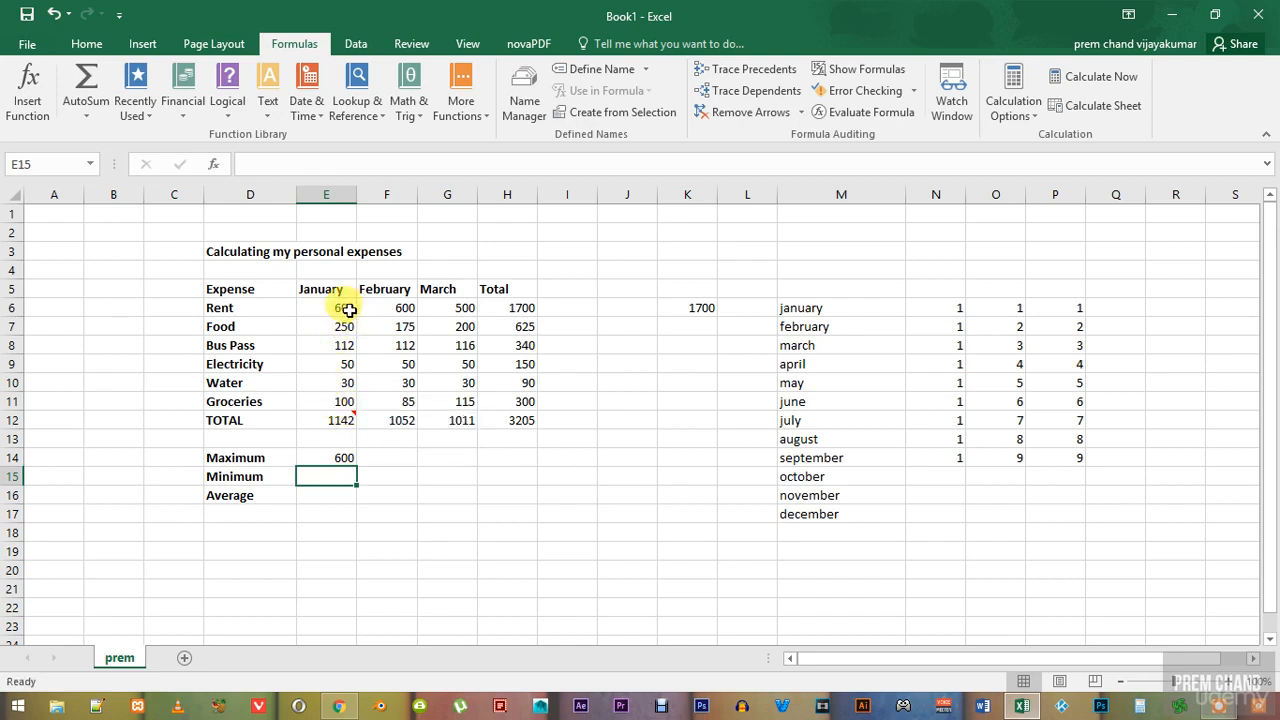
# Set January's Bus Pass expense in cell E8 to 756
pyautogui.click(342, 347)
pyautogui.write('7')
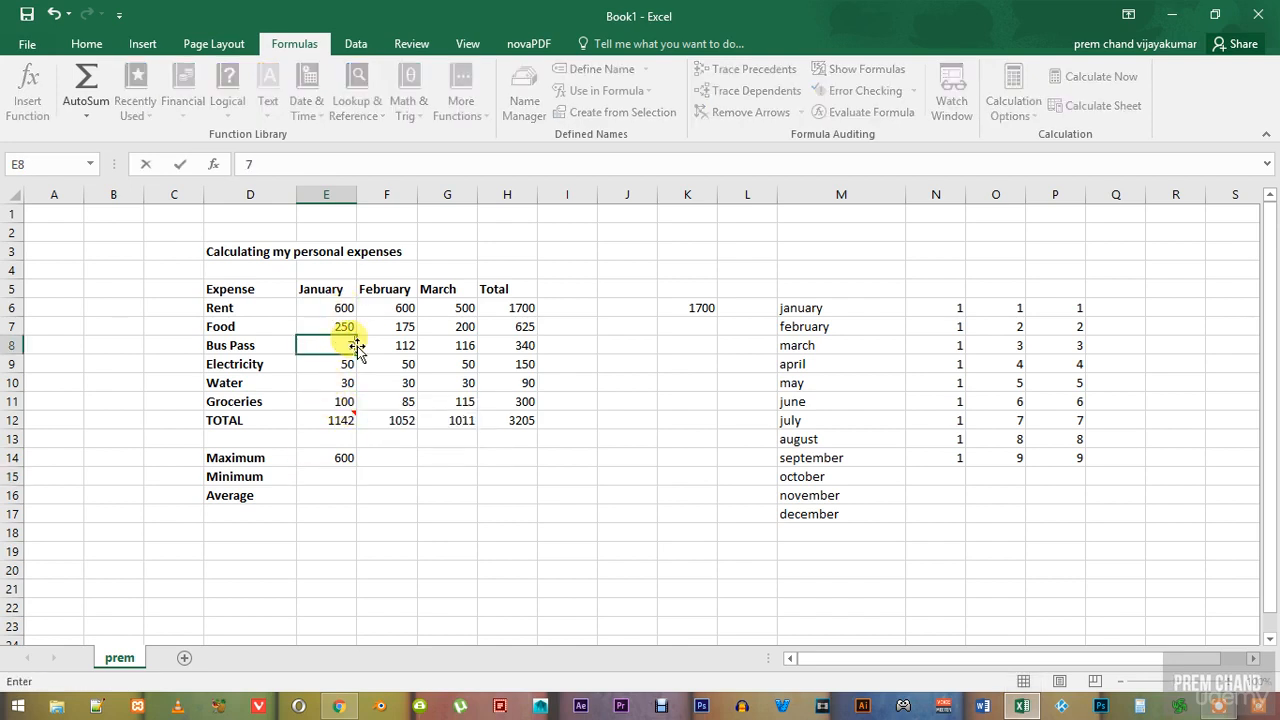
pyautogui.write('56')
pyautogui.click(380, 349)
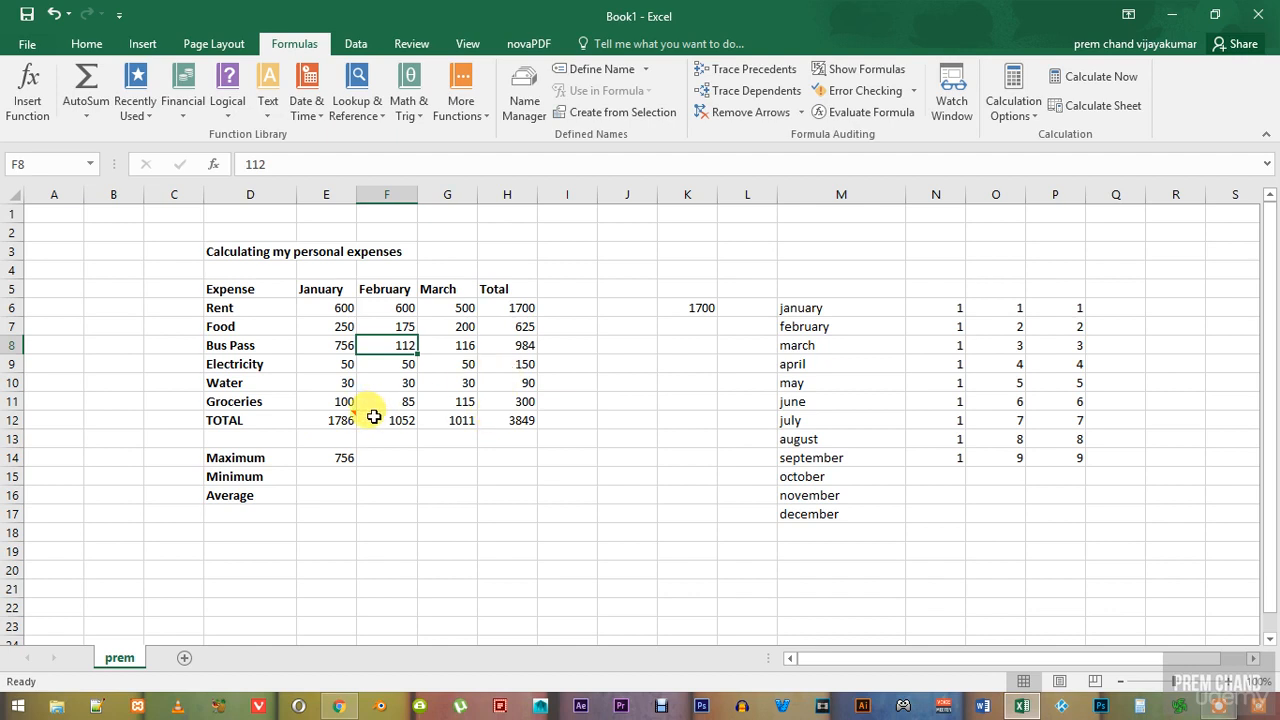
# Enter a MIN formula over E6:E11 in cell E15 to calculate January's minimum expense
pyautogui.click(322, 480)
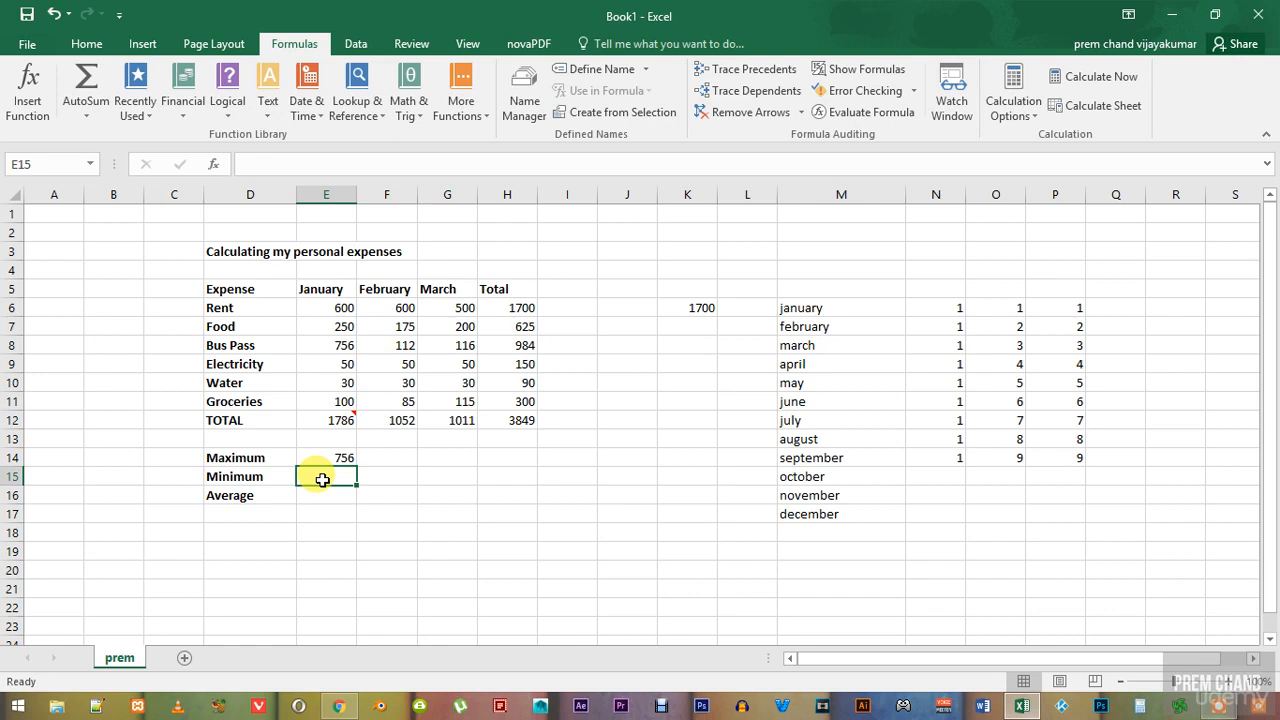
pyautogui.write('=min')
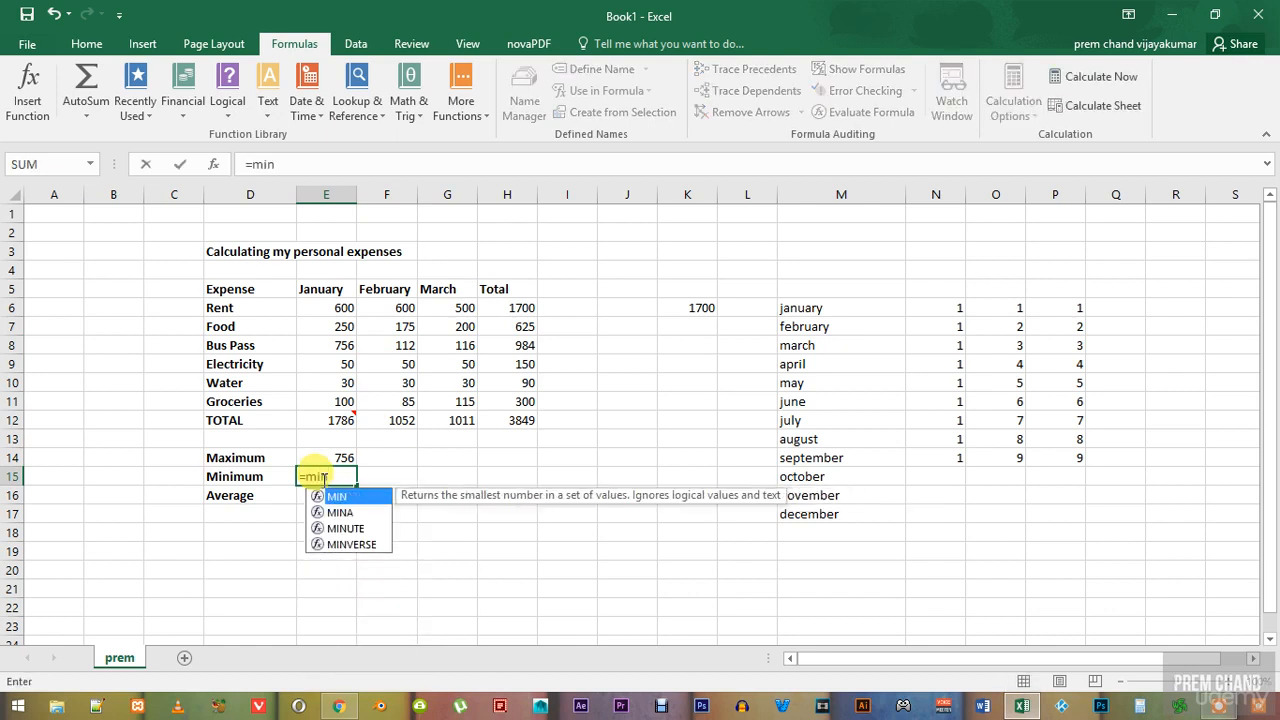
pyautogui.write('(')
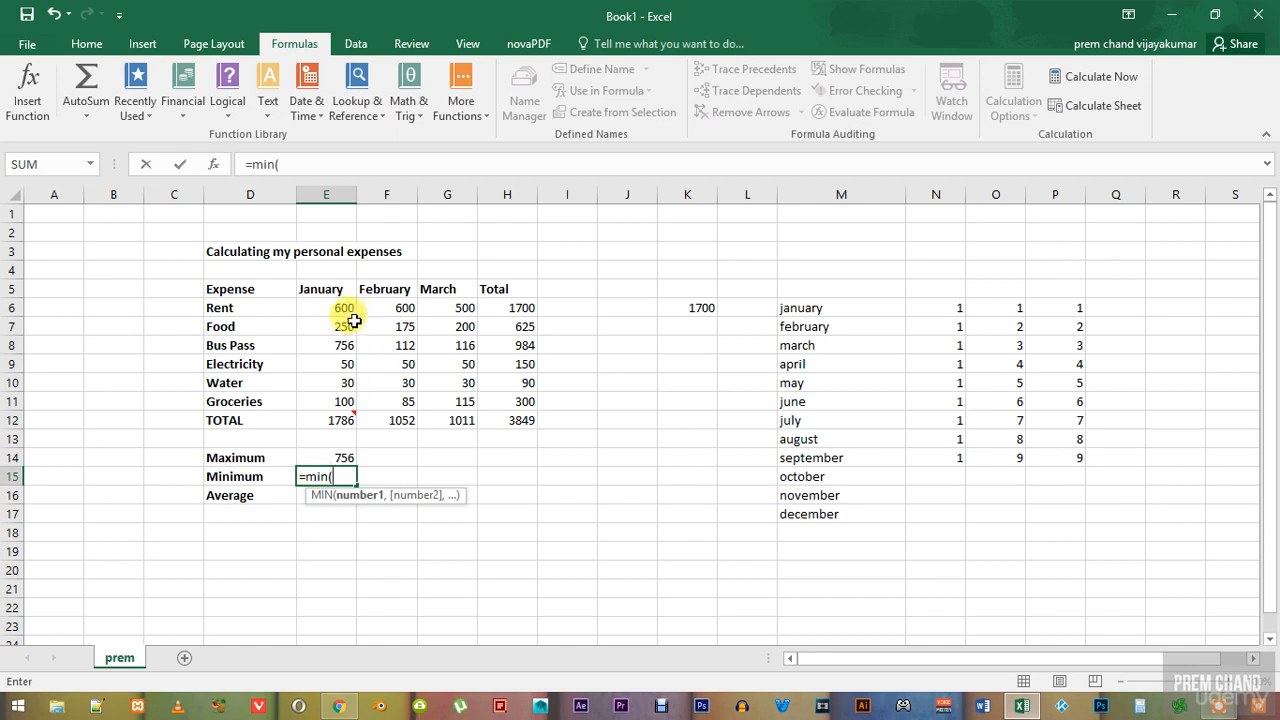
pyautogui.moveTo(341, 306); pyautogui.dragTo(328, 401)
pyautogui.press('Return')
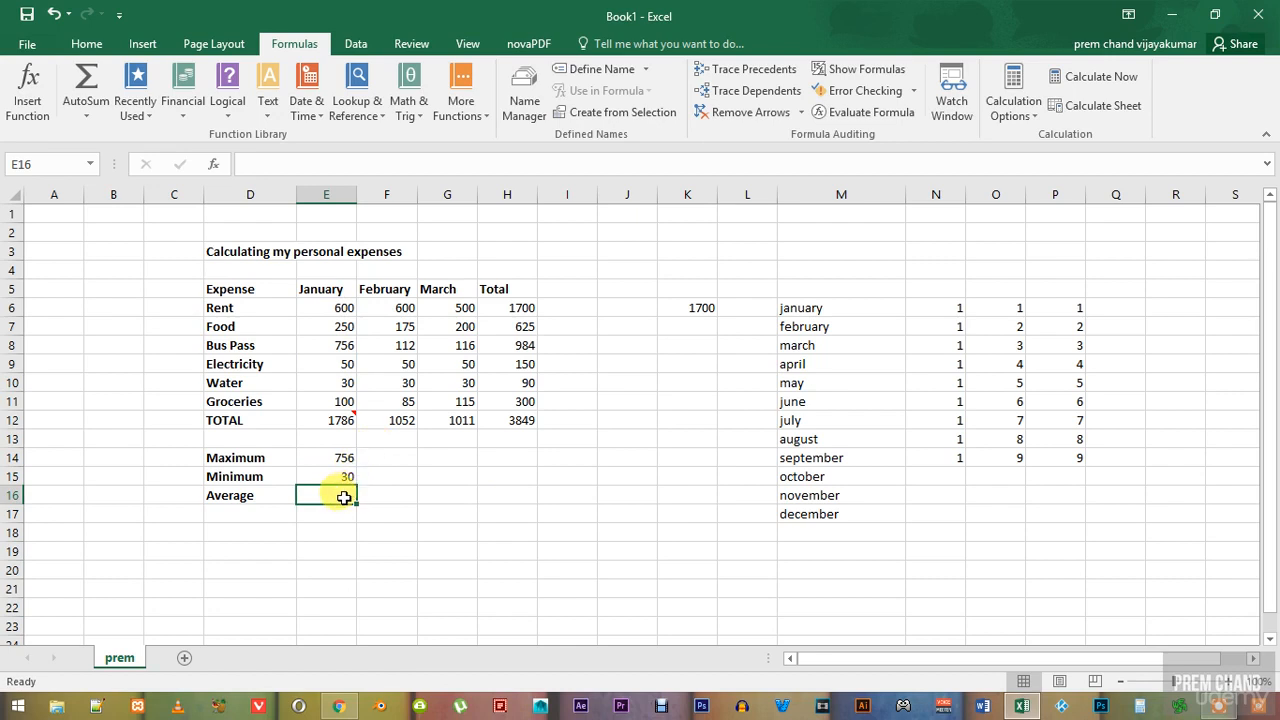
# Enter an AVERAGE formula over E6:E11 in cell E16 to calculate January's average expense
pyautogui.write('=average')
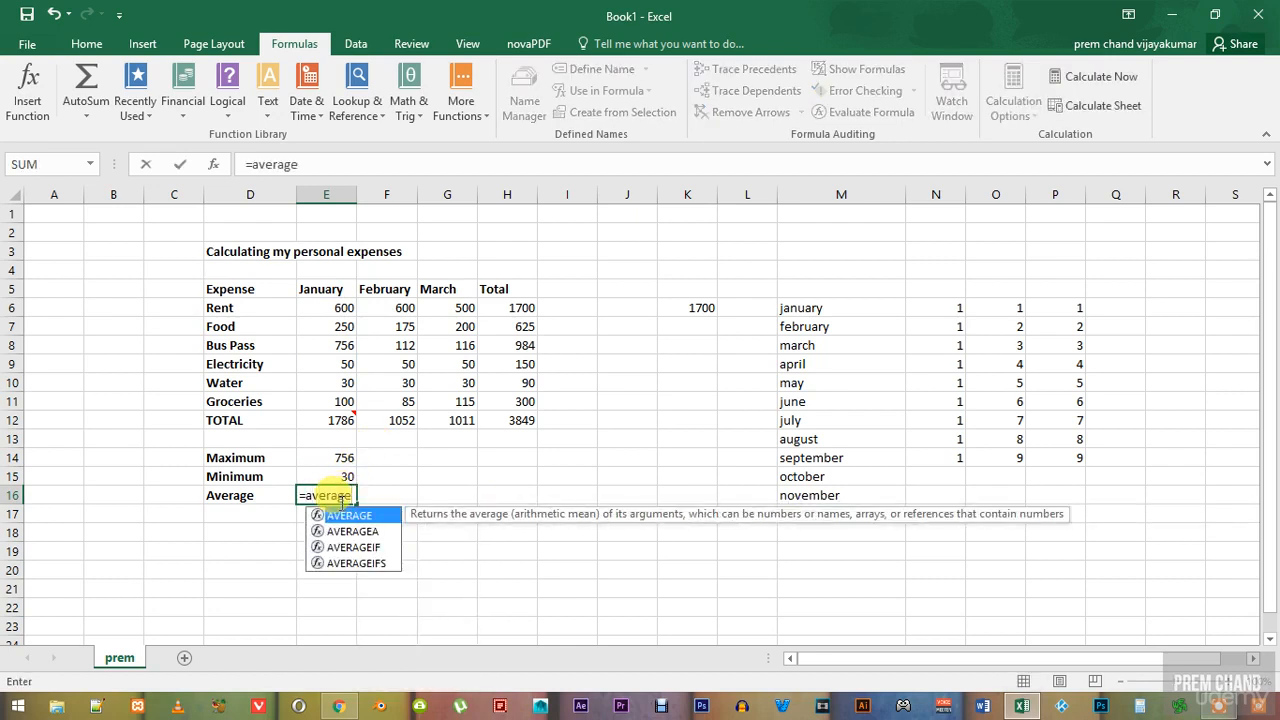
pyautogui.write('(')
pyautogui.click(343, 309)
pyautogui.moveTo(343, 309); pyautogui.dragTo(319, 403)
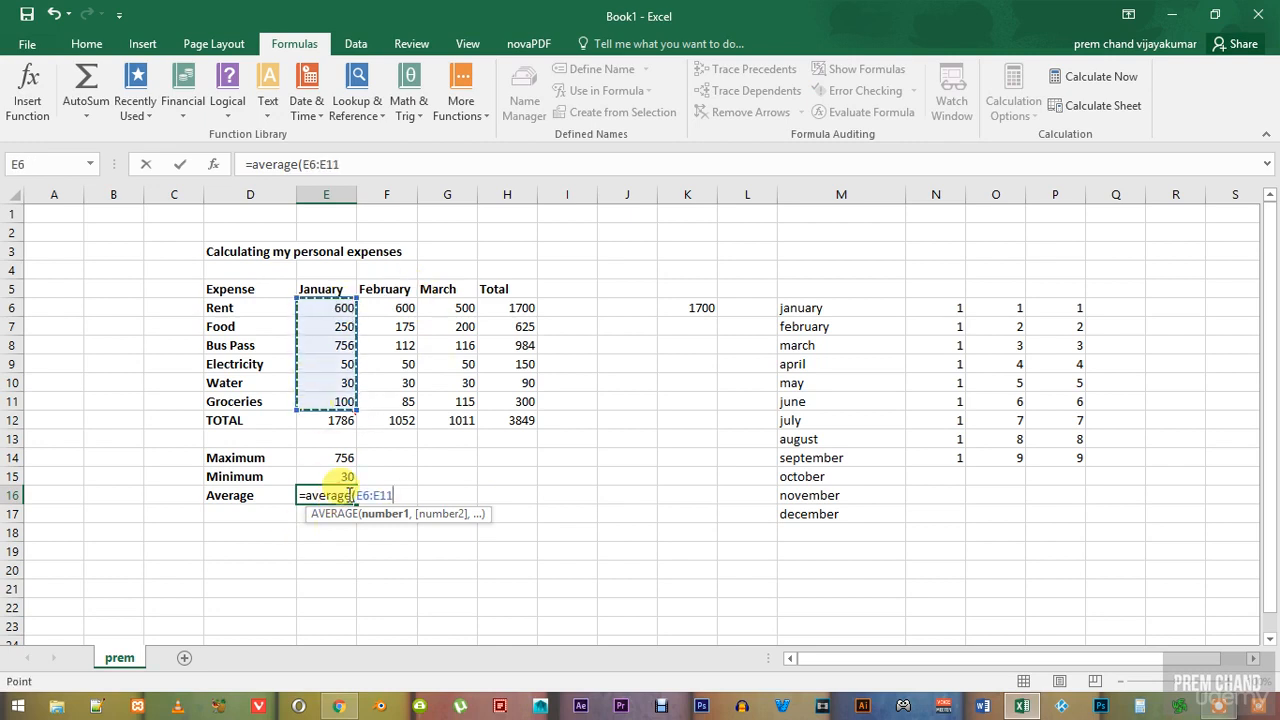
pyautogui.press('Return')
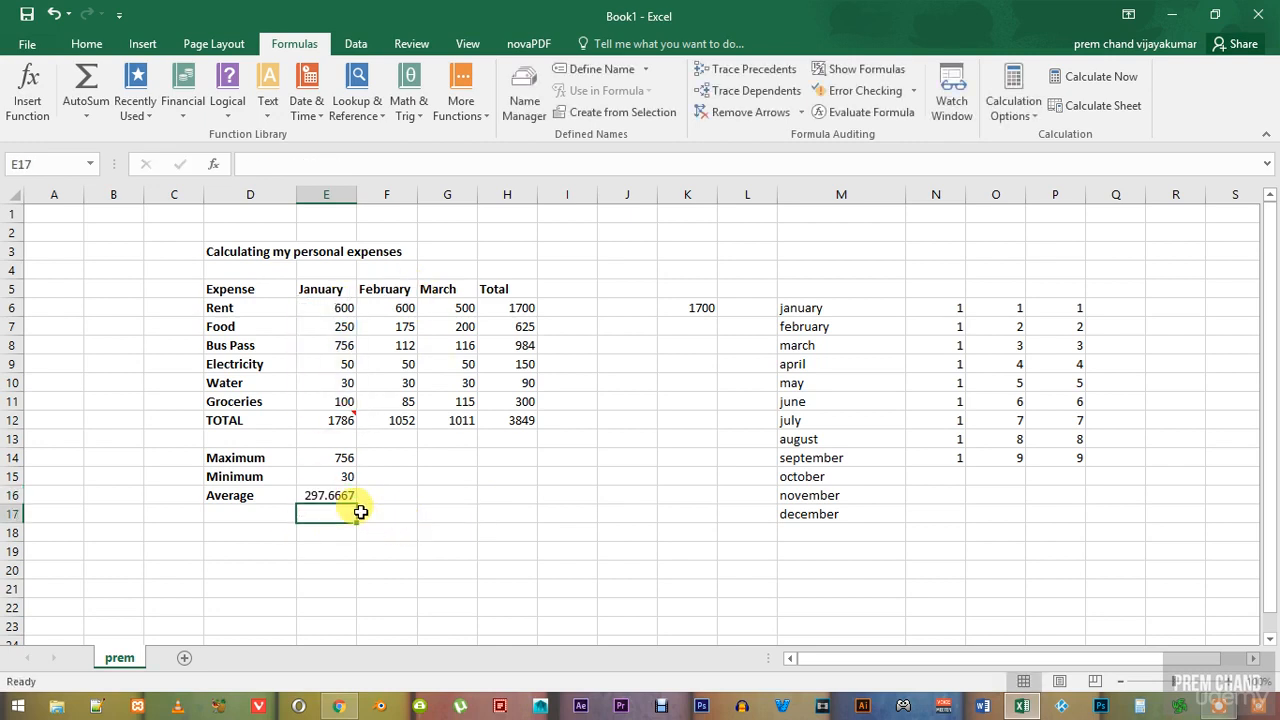
# Fill January's Maximum, Minimum and Average formulas across the February, March and Total columns through column H
pyautogui.click(343, 458)
pyautogui.moveTo(355, 466); pyautogui.dragTo(530, 466)
pyautogui.click(359, 484)
pyautogui.moveTo(357, 484); pyautogui.dragTo(530, 475)
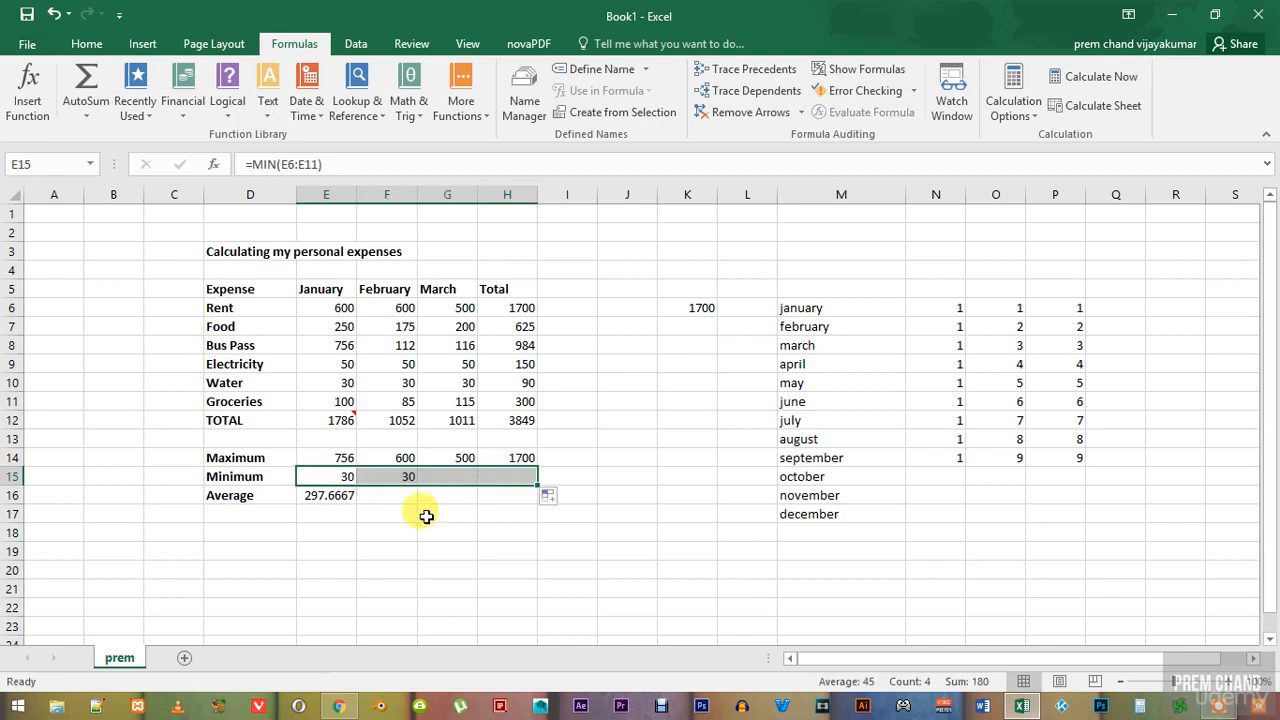
pyautogui.click(355, 499)
pyautogui.moveTo(357, 504); pyautogui.dragTo(535, 484)
# Label cell D17 Count and enter a COUNT formula over E6:E11 in cell E17 for January's expenses
pyautogui.click(238, 516)
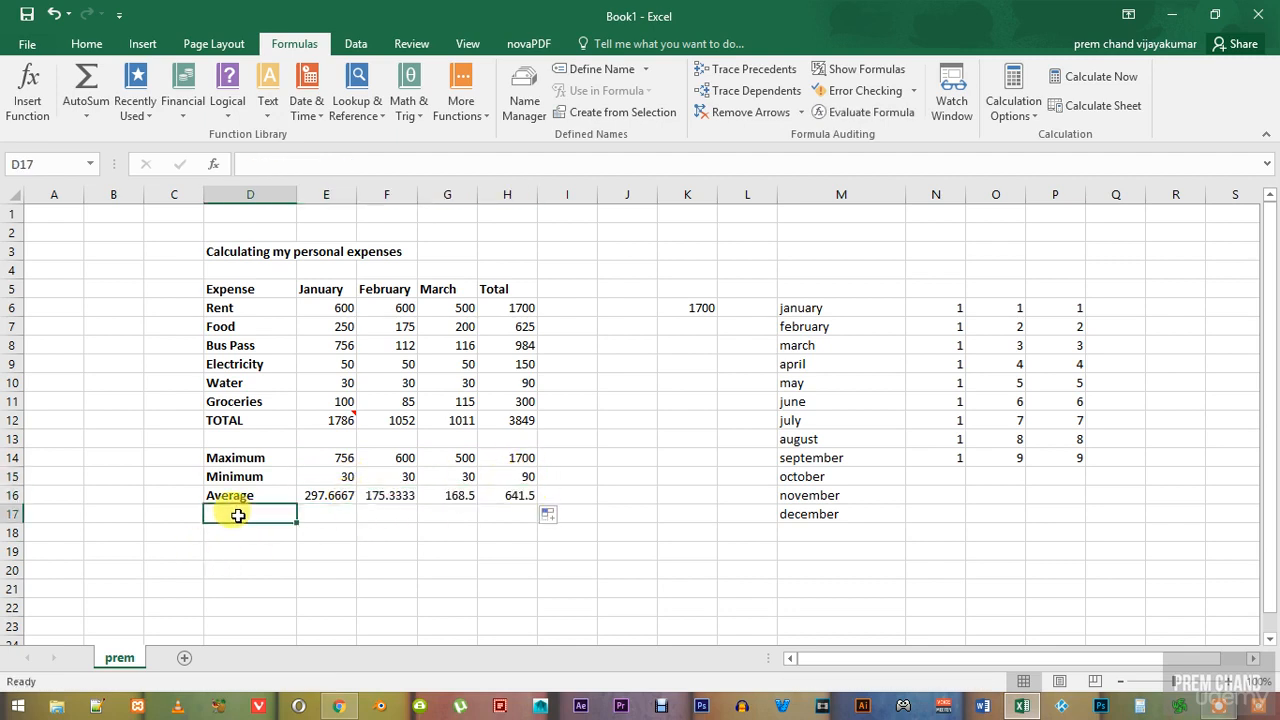
pyautogui.write('Count')
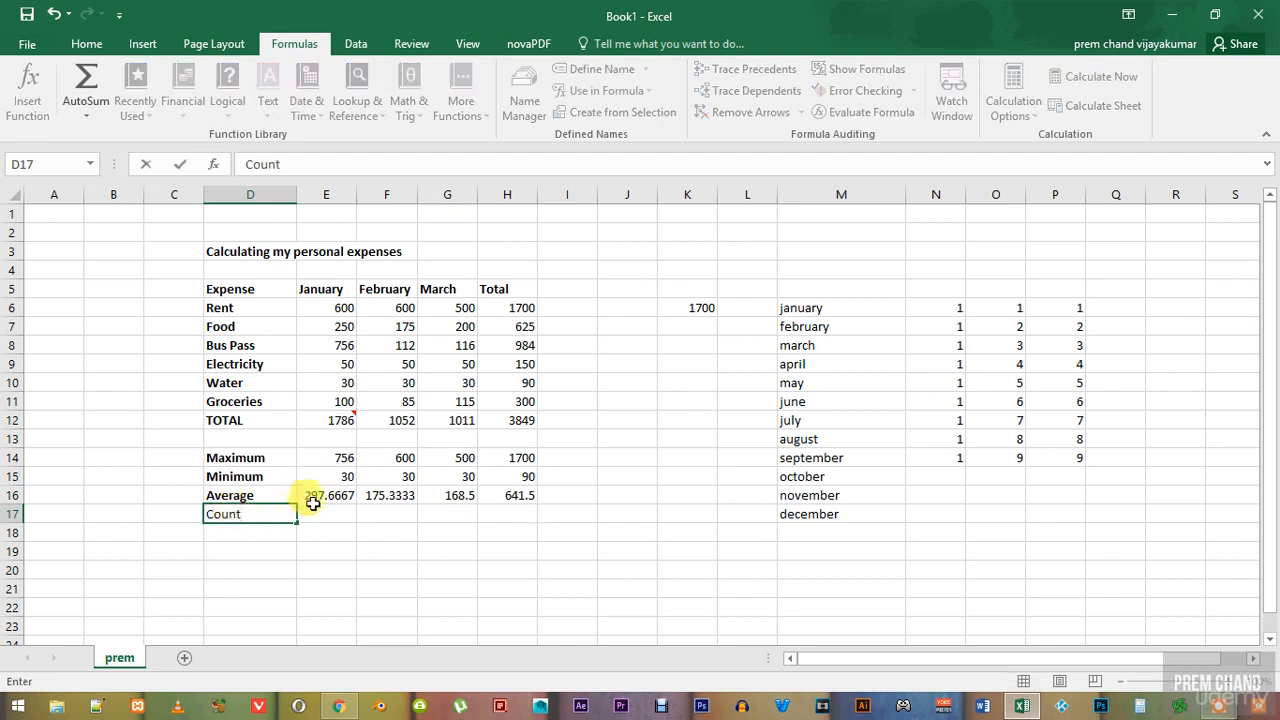
pyautogui.click(324, 516)
pyautogui.write('=')
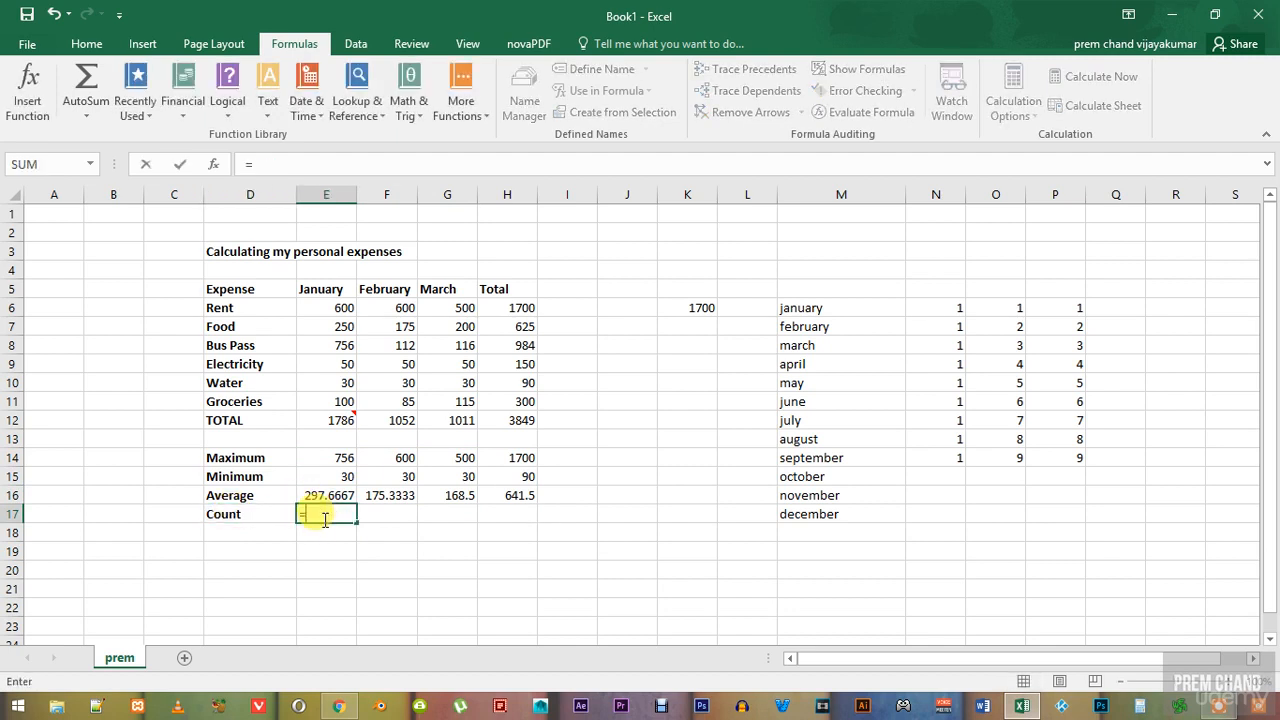
pyautogui.write('count(')
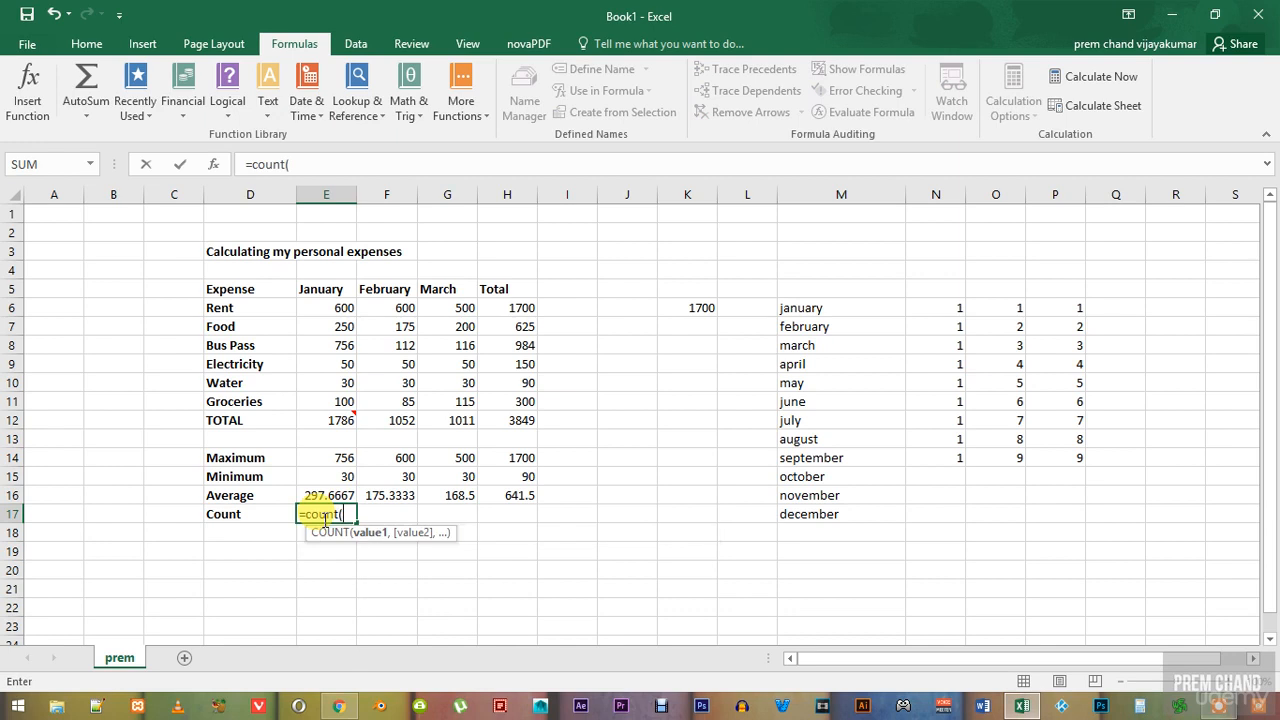
pyautogui.moveTo(337, 308); pyautogui.dragTo(337, 400)
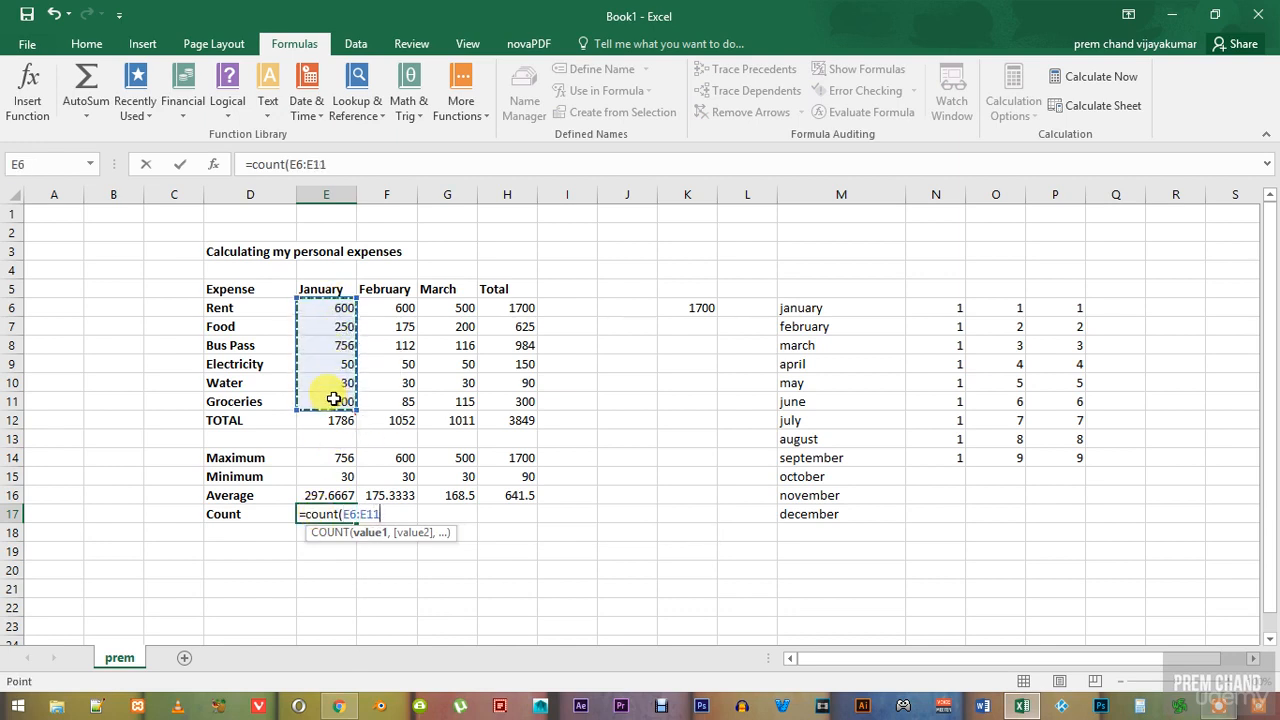
pyautogui.press('Return')
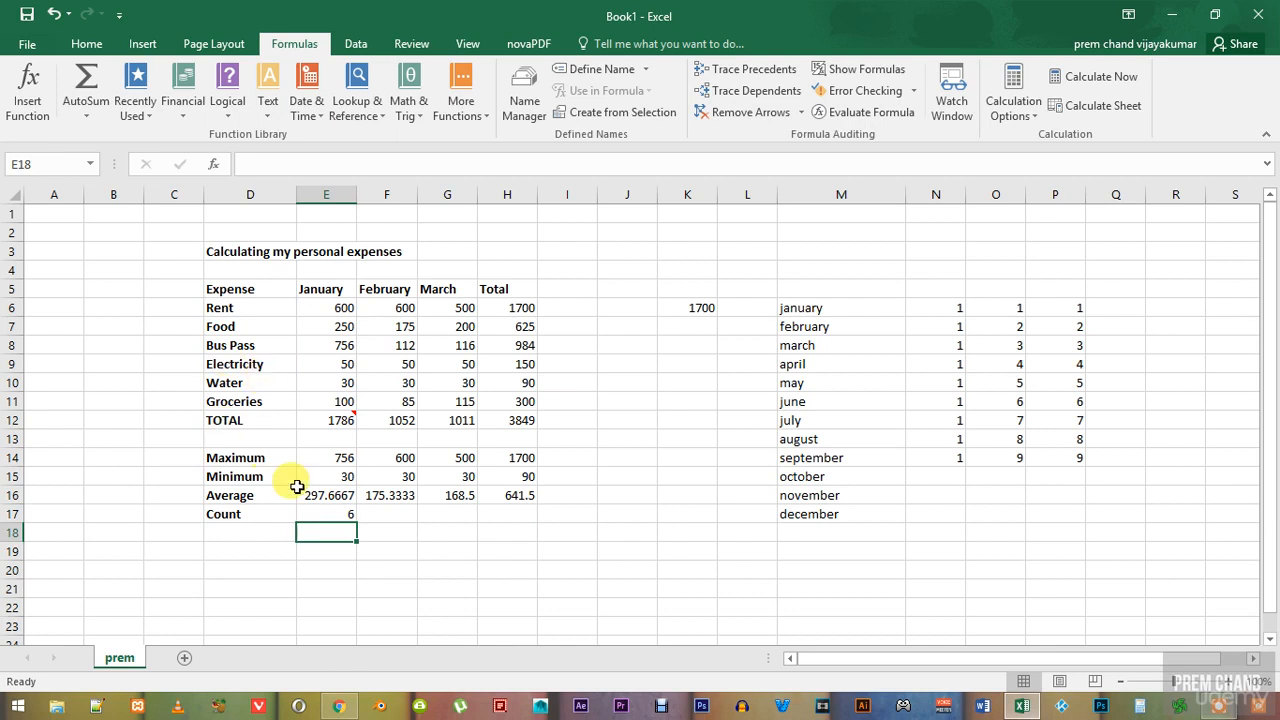
pyautogui.click(350, 515)
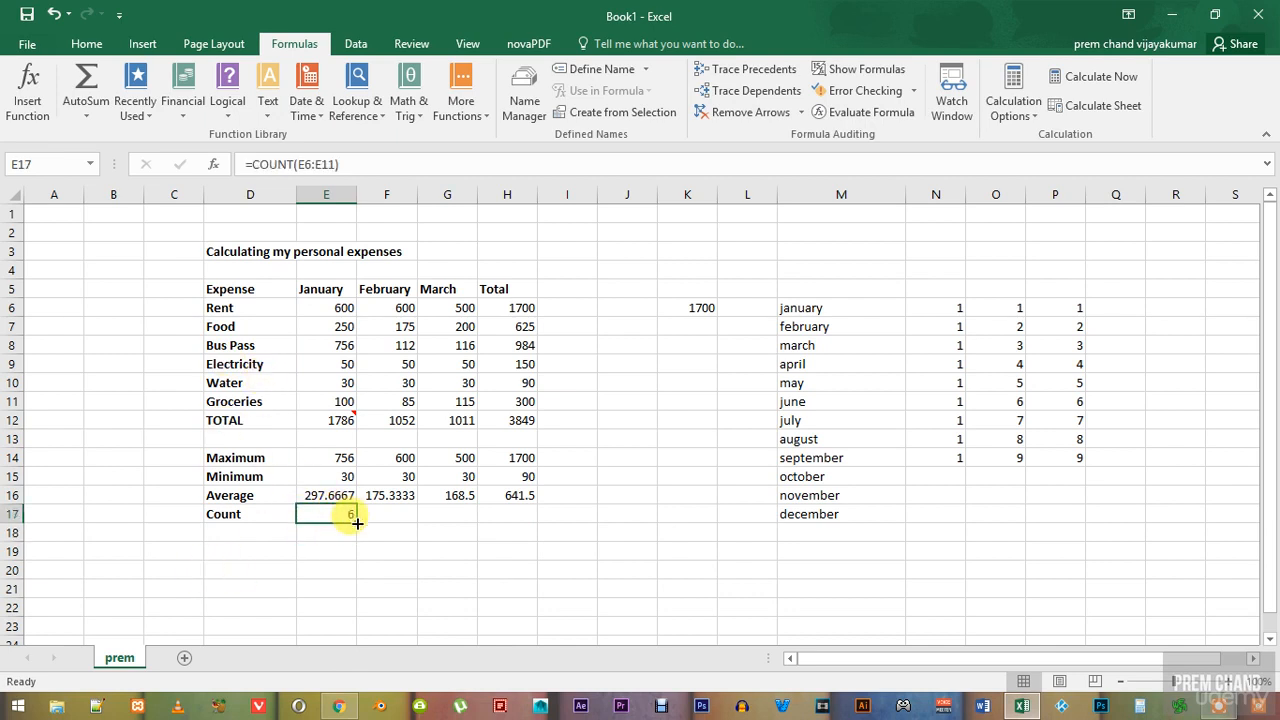
pyautogui.click(408, 420)
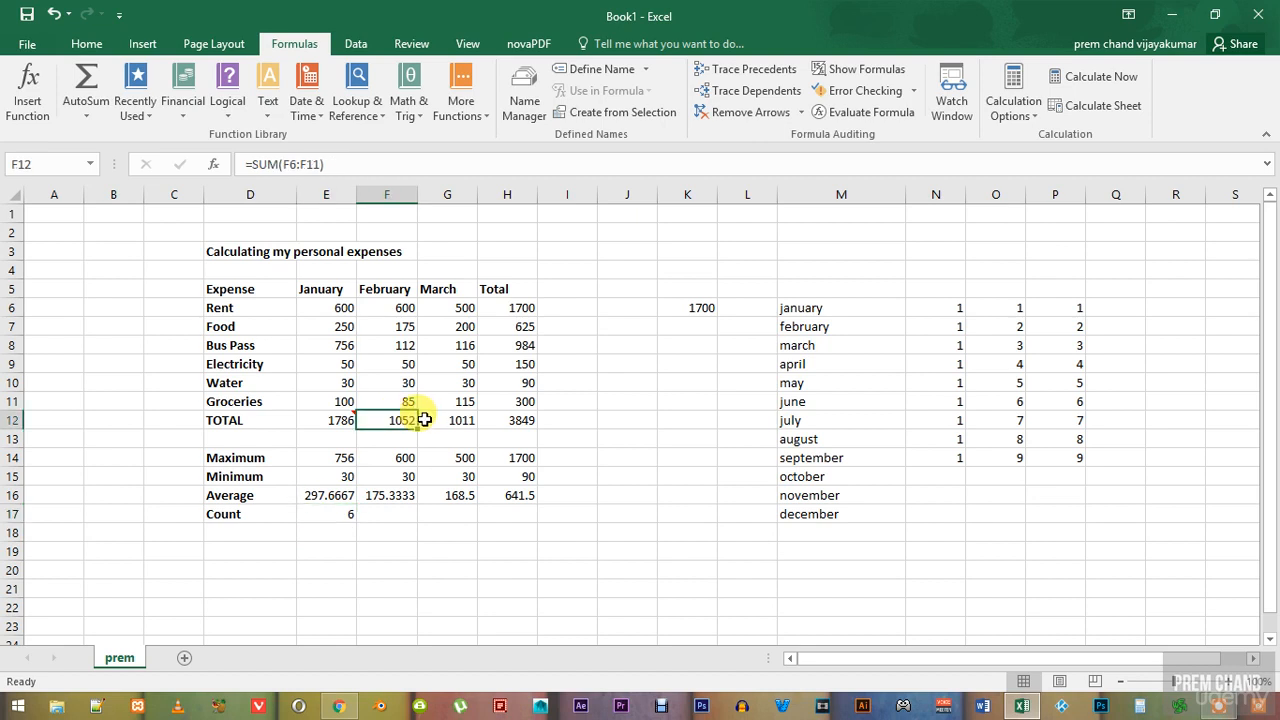
pyautogui.press('BackSpace')
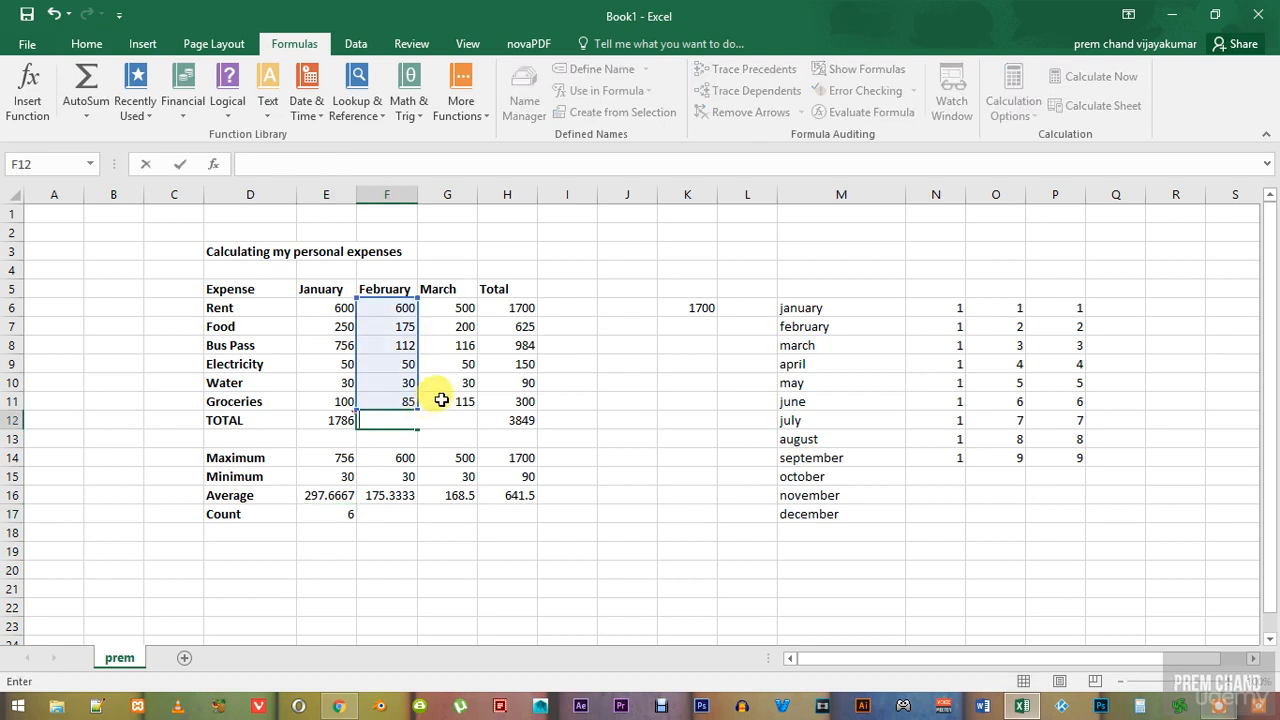
pyautogui.click(441, 400)
pyautogui.click(343, 520)
pyautogui.moveTo(355, 521)
pyautogui.mouseDown()
pyautogui.moveTo(433, 524)
pyautogui.moveTo(364, 516)
pyautogui.mouseUp()
pyautogui.click(403, 421)
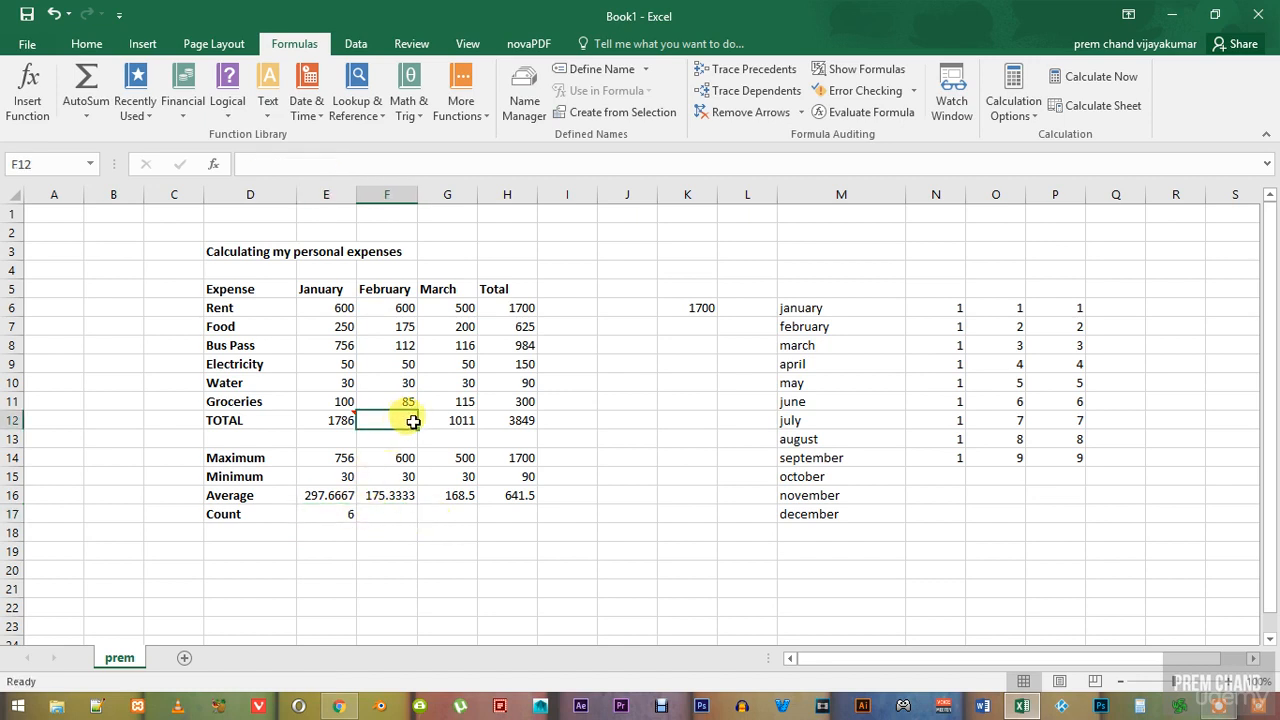
# Clear February's Groceries expense in cell F11 and fill January's Count formula across the February, March and Total columns through H17
pyautogui.click(408, 401)
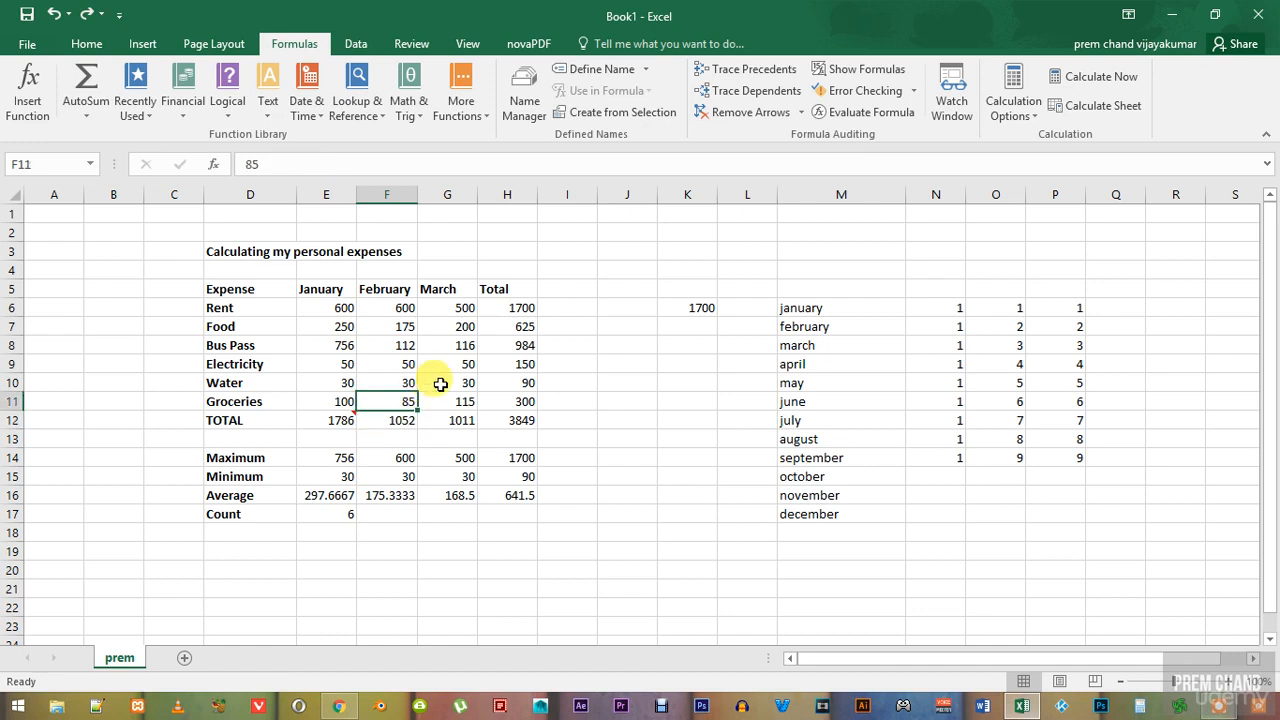
pyautogui.press('Delete')
pyautogui.click(345, 516)
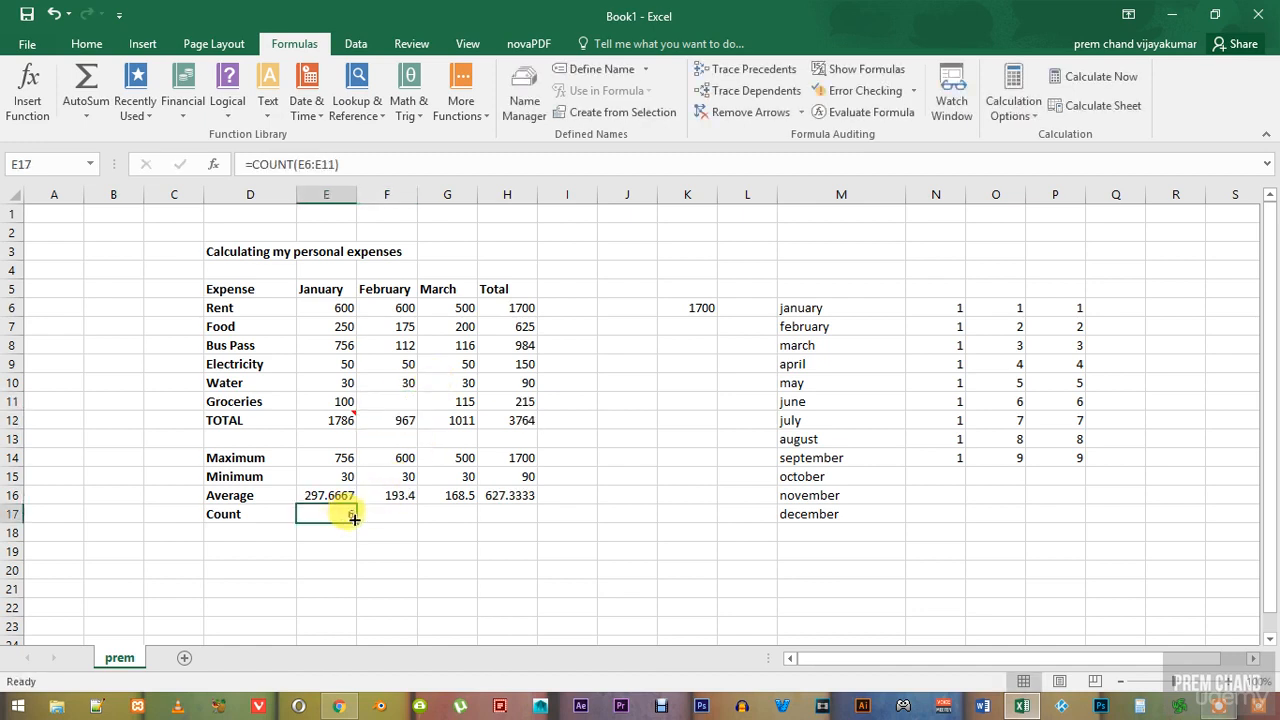
pyautogui.moveTo(355, 520); pyautogui.dragTo(522, 512)
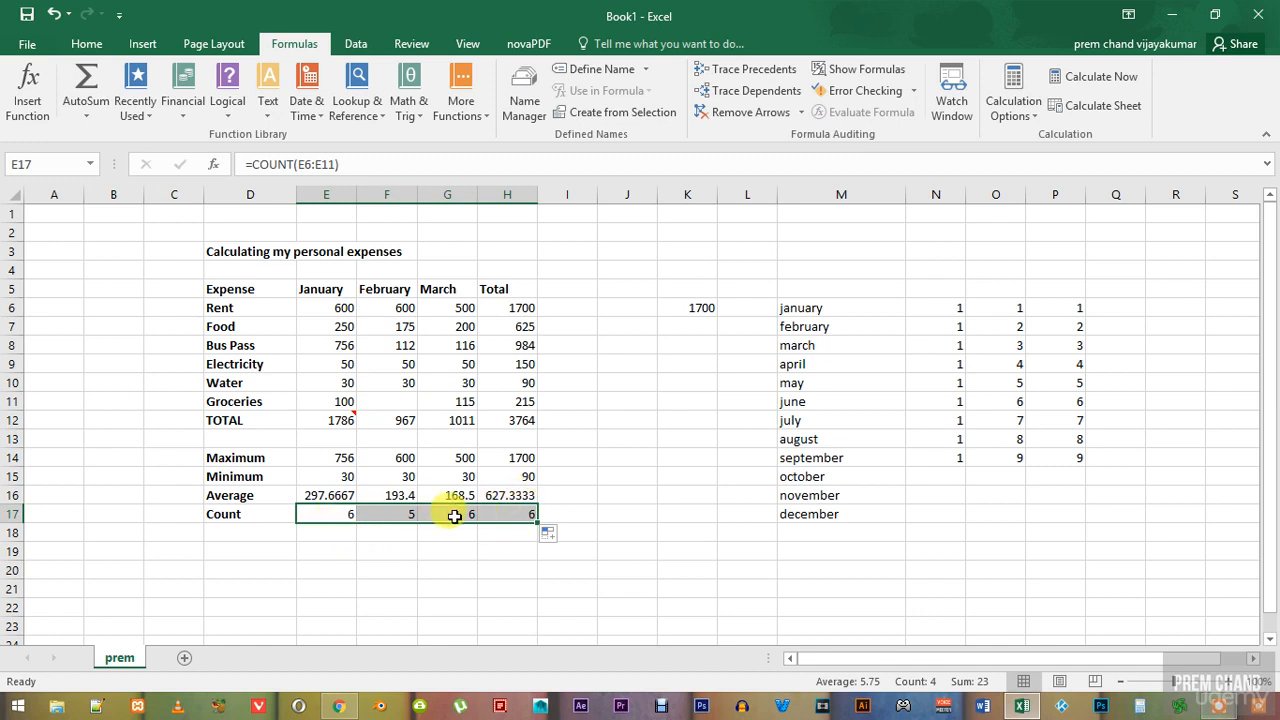